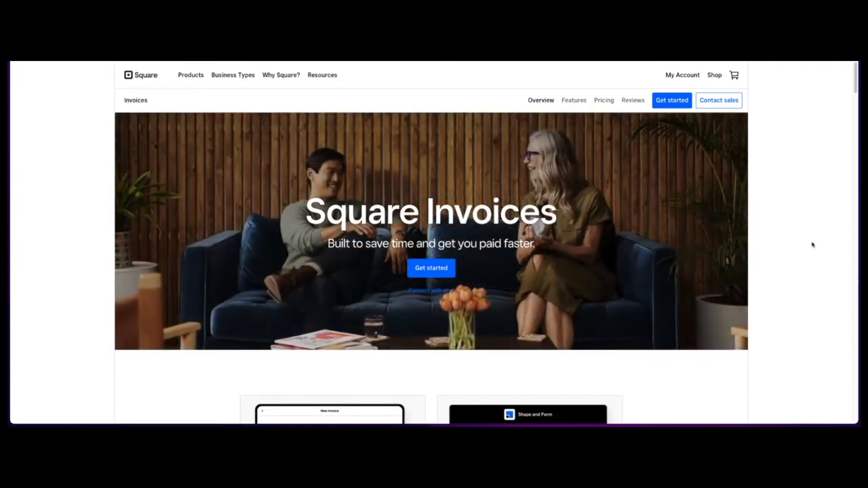
Review the feature overview on the Square Invoices product page.
scroll(810, 244, down, 3)
scroll(809, 243, down, 1)
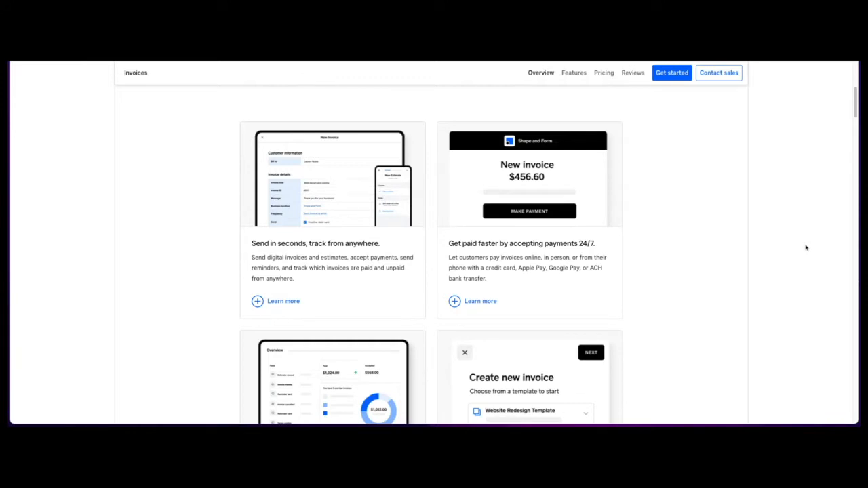
scroll(788, 250, down, 2)
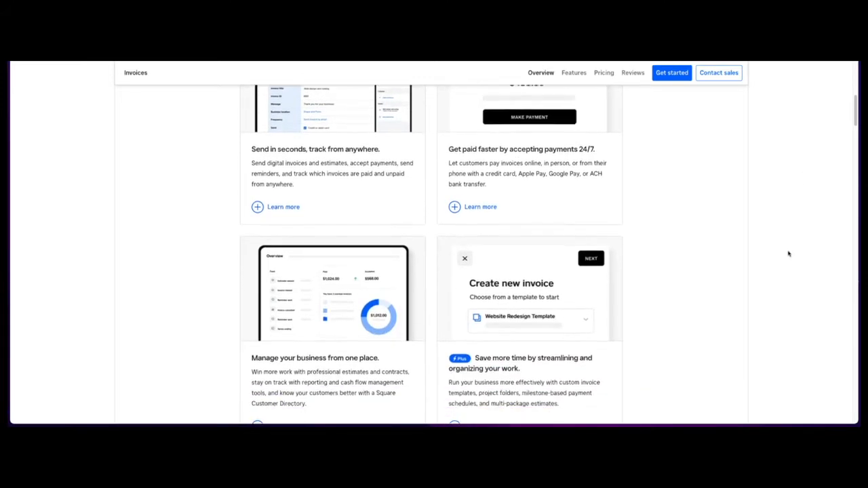
scroll(789, 267, down, 1)
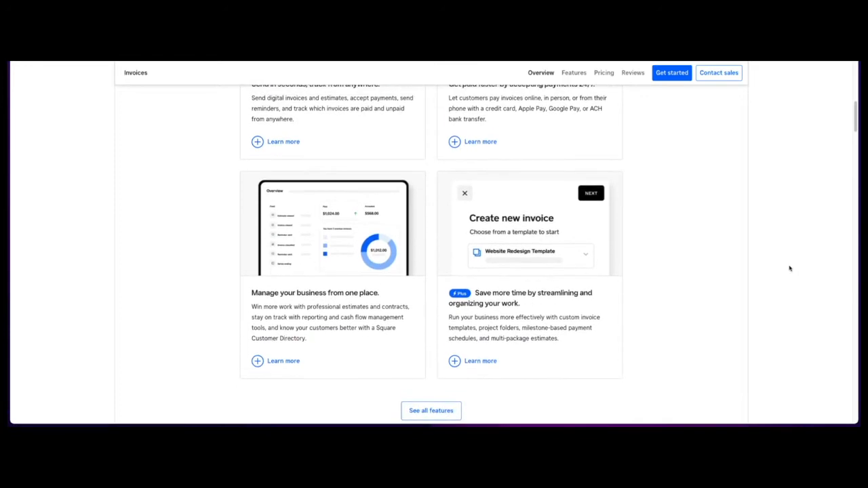
scroll(790, 267, down, 5)
scroll(789, 268, down, 3)
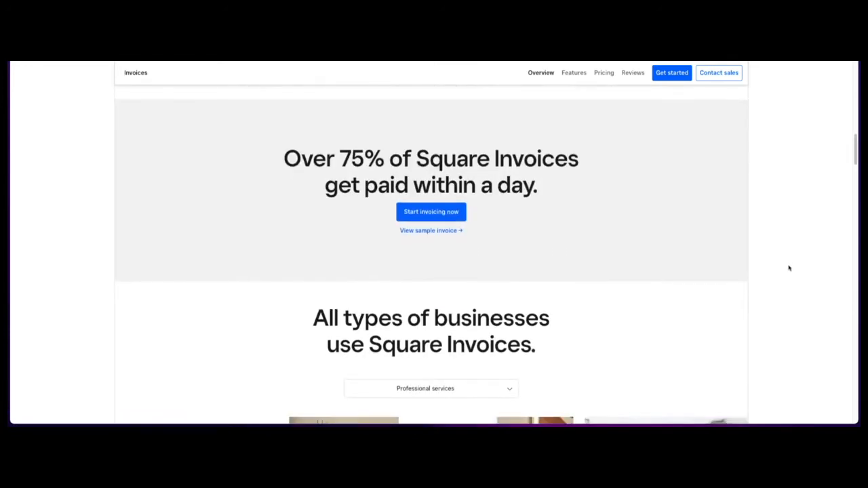
Compare the included features and processing rates of the Free and Plus invoice plans.
scroll(789, 268, down, 6)
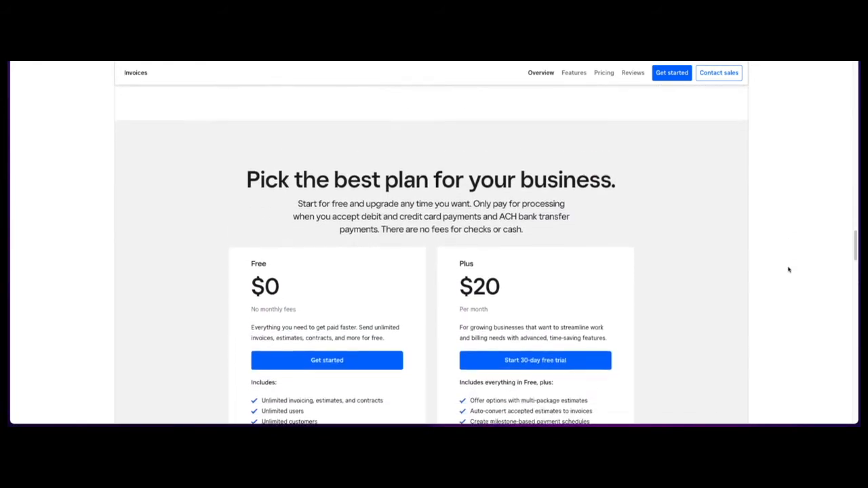
scroll(789, 270, down, 2)
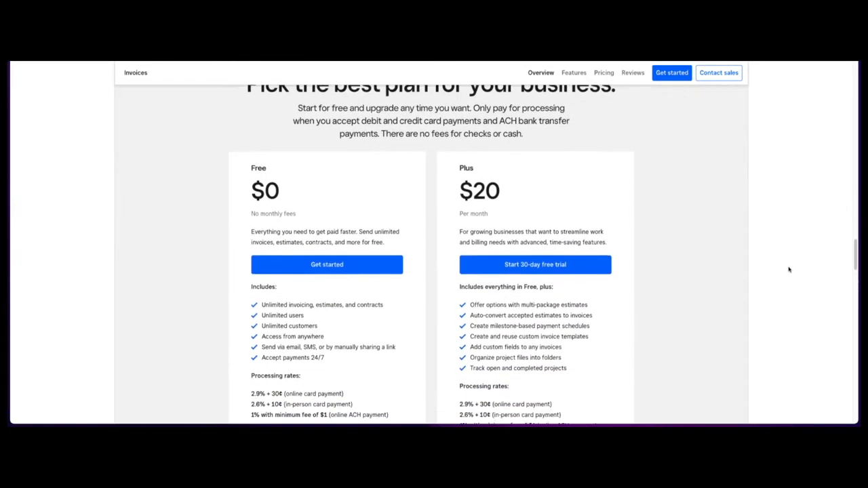
scroll(788, 269, down, 2)
scroll(789, 270, up, 1)
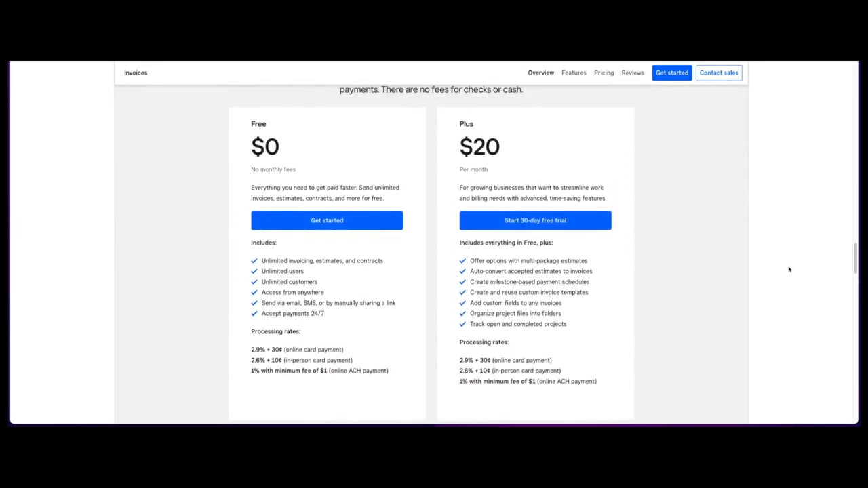
scroll(789, 270, down, 1)
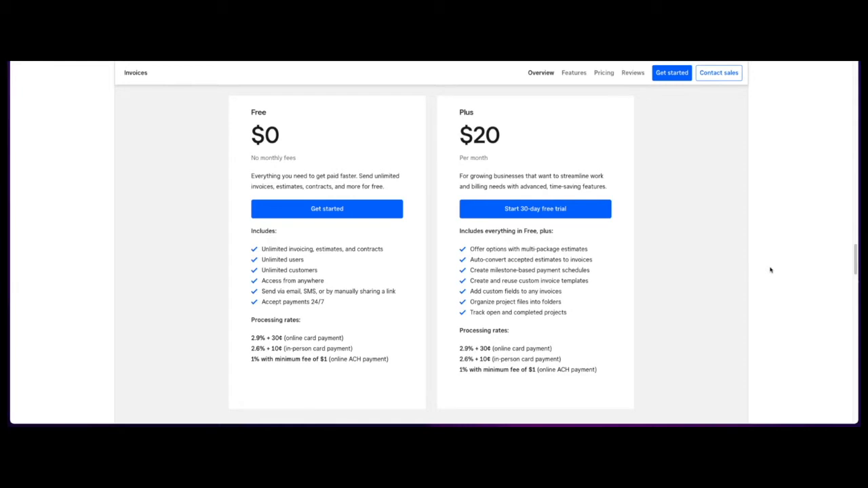
scroll(694, 297, down, 1)
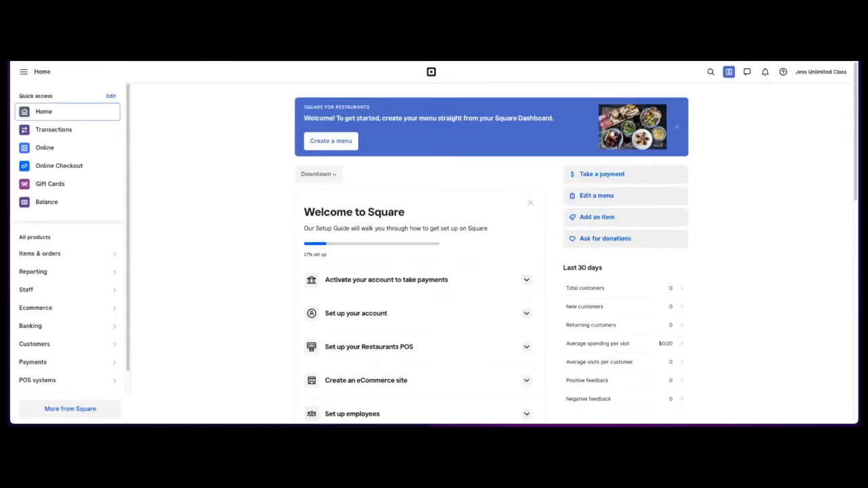
Open Invoices from the payment products of the Square Dashboard.
click(189, 120)
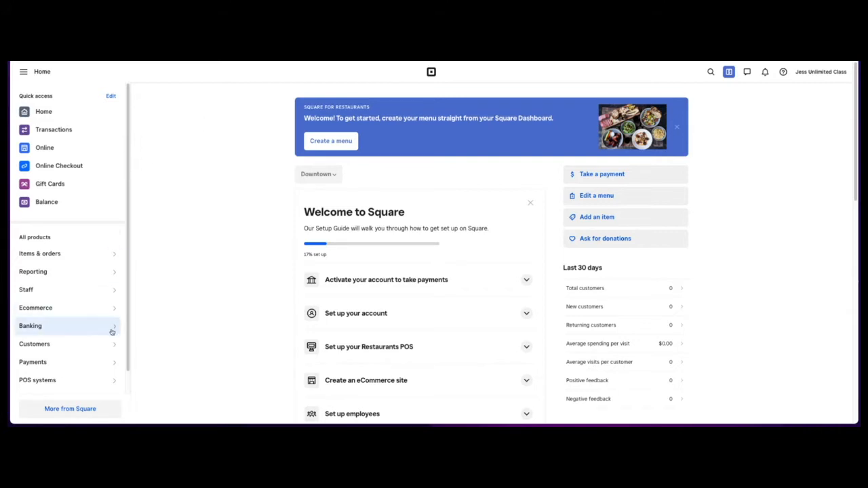
click(104, 362)
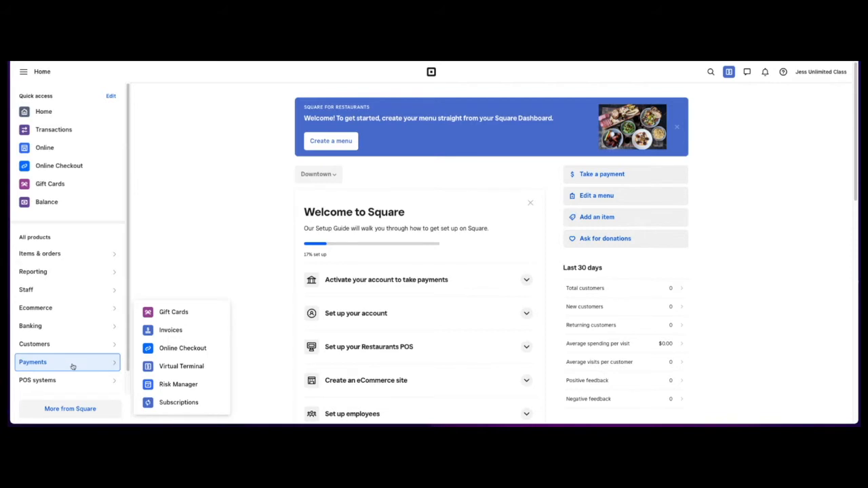
click(190, 332)
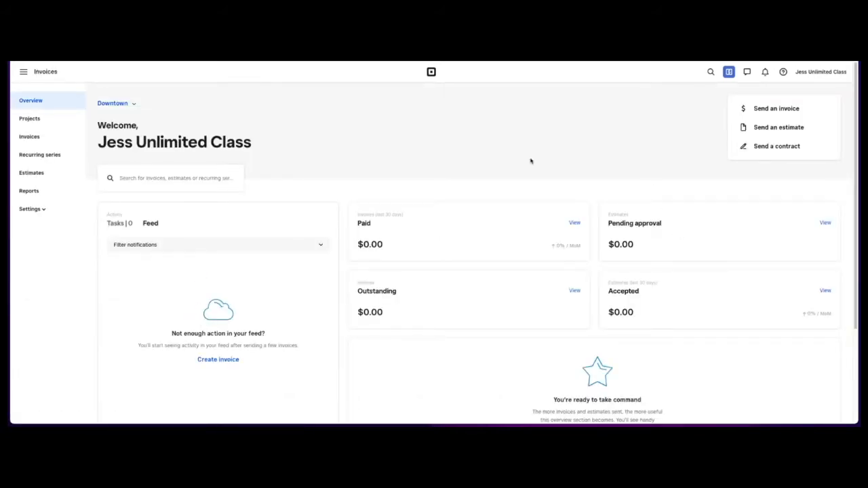
Check which business locations the invoices overview can be switched to, keeping Downtown selected.
click(116, 104)
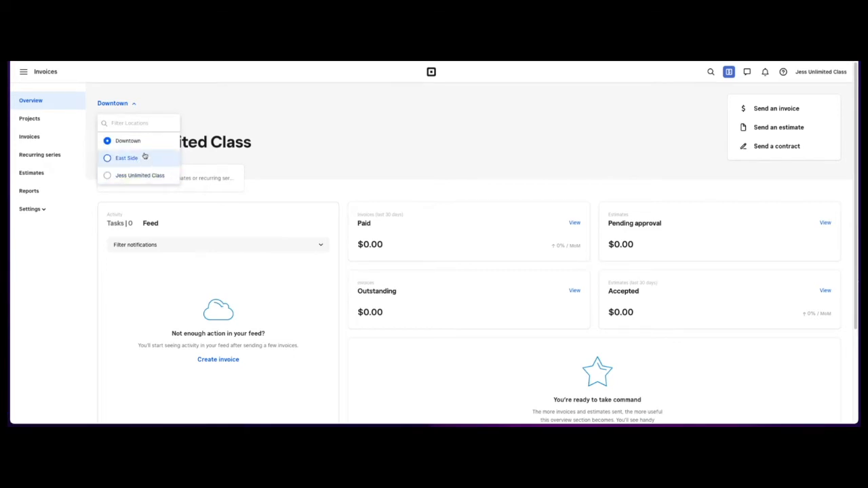
click(131, 106)
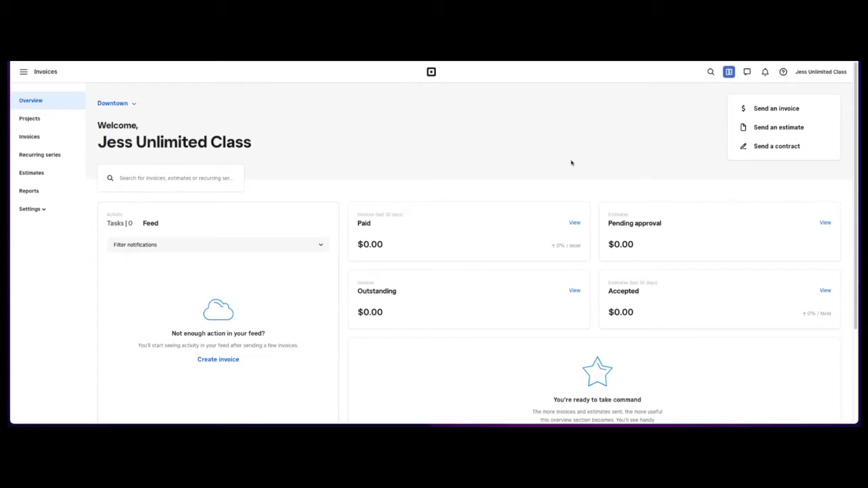
click(103, 103)
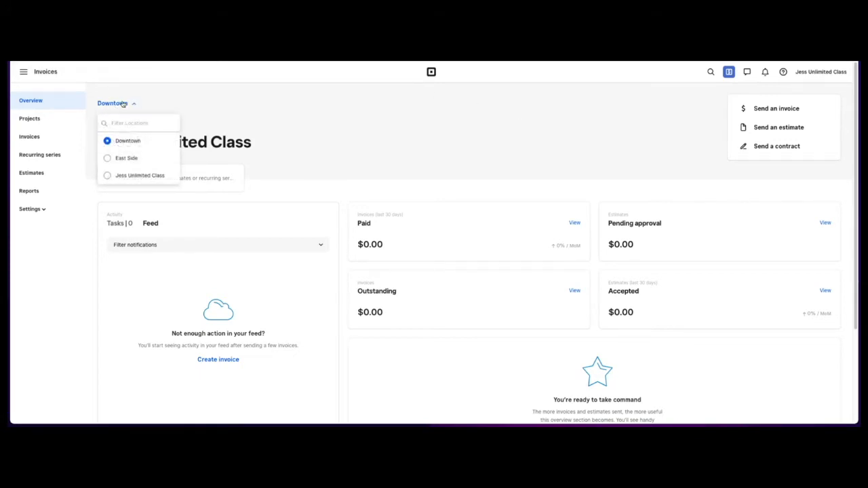
click(274, 119)
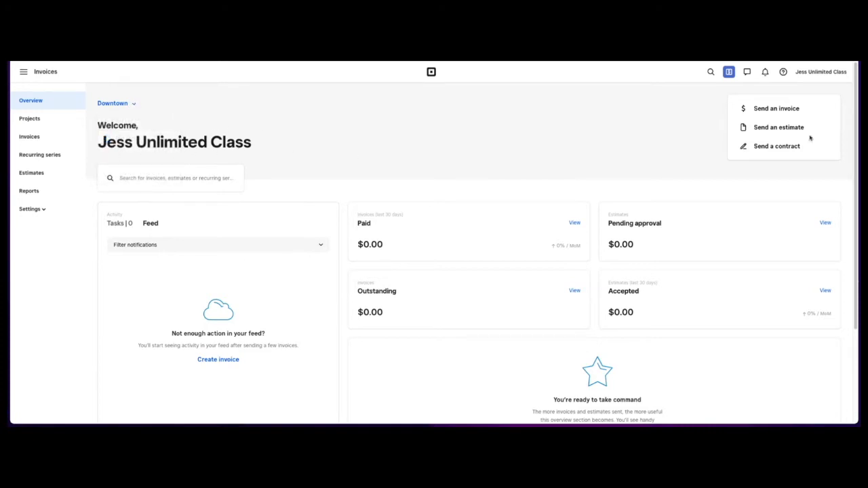
Examine the invoices overview and the notification types available for filtering the activity feed.
click(753, 115)
scroll(194, 241, down, 1)
scroll(194, 240, down, 3)
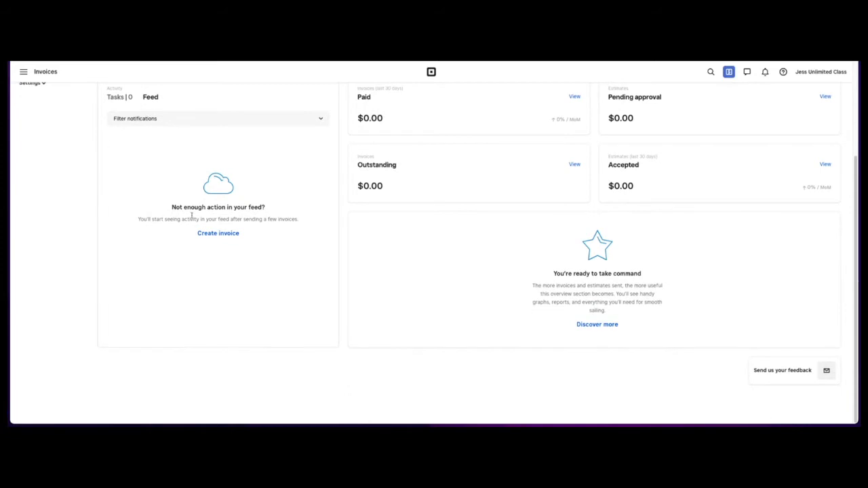
scroll(206, 196, up, 2)
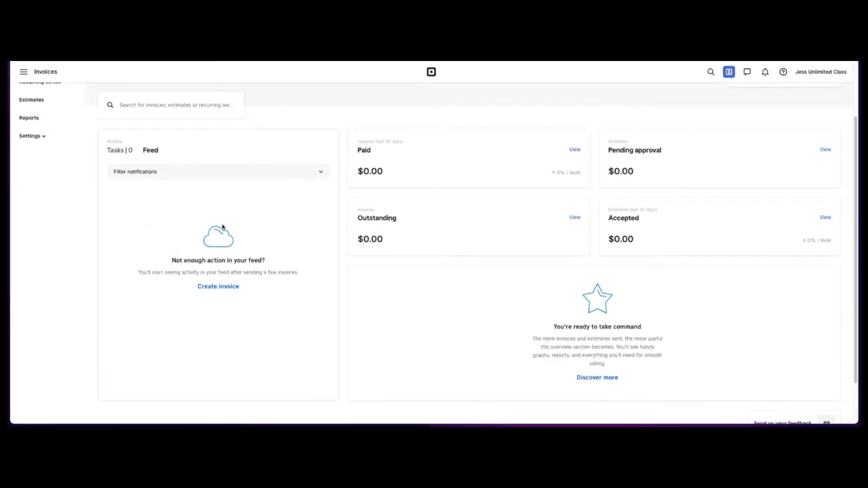
click(142, 173)
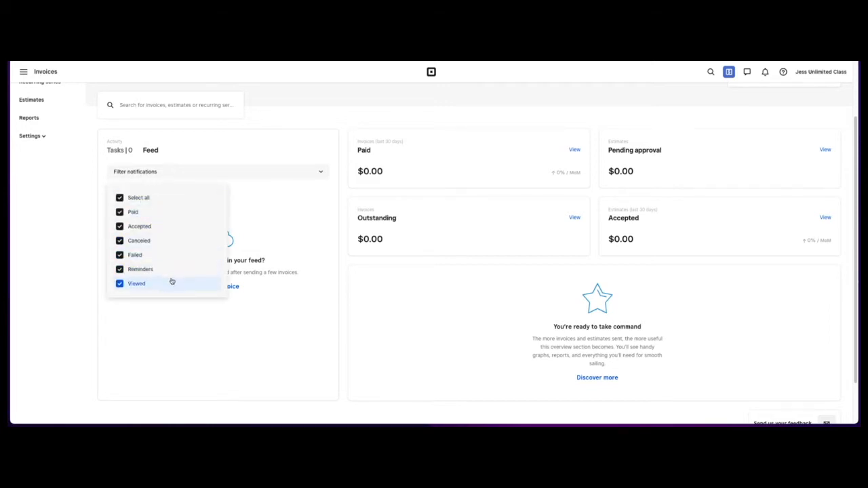
click(158, 317)
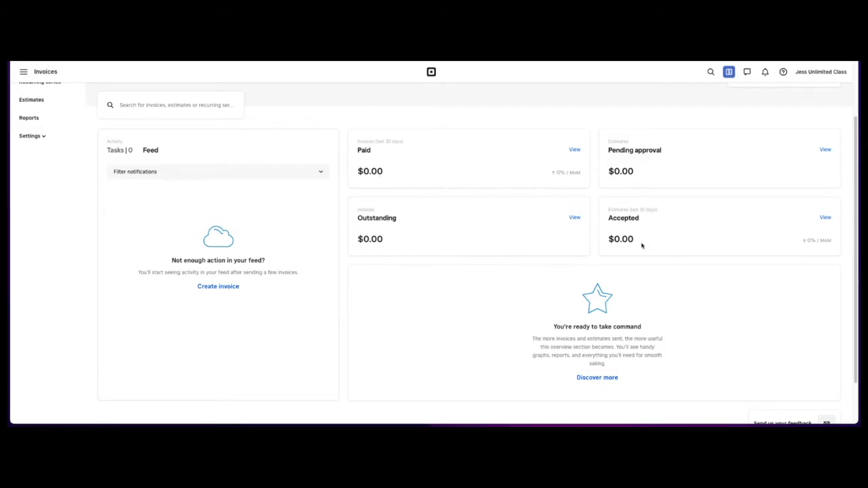
View the outstanding invoices from the overview, and return to the overview page.
scroll(640, 274, down, 1)
click(574, 207)
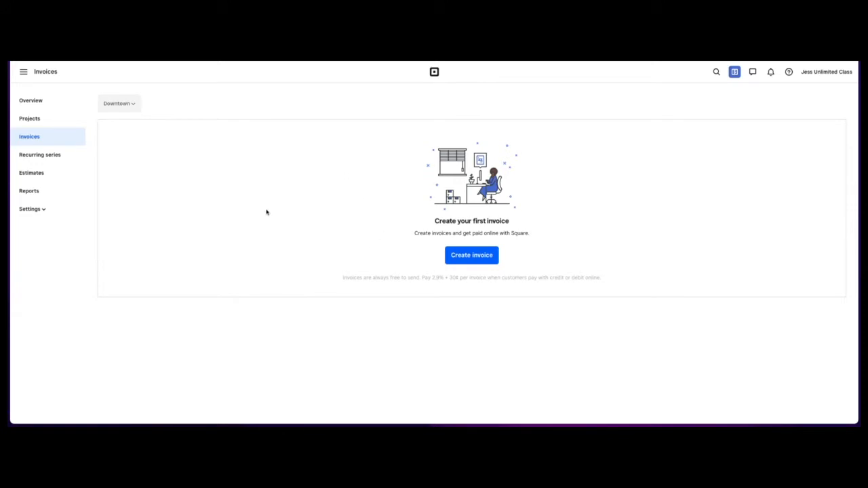
click(30, 102)
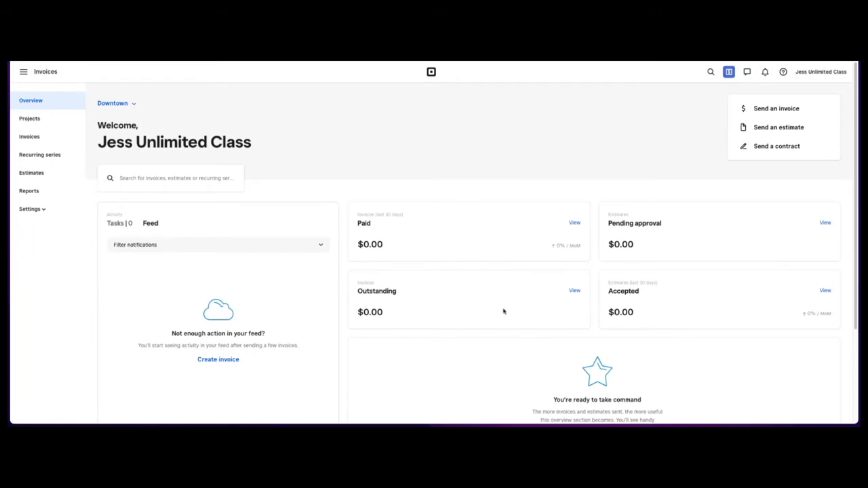
scroll(504, 310, down, 1)
scroll(495, 296, up, 2)
Start the 30-day free trial of Invoices Plus from the Projects page.
click(27, 118)
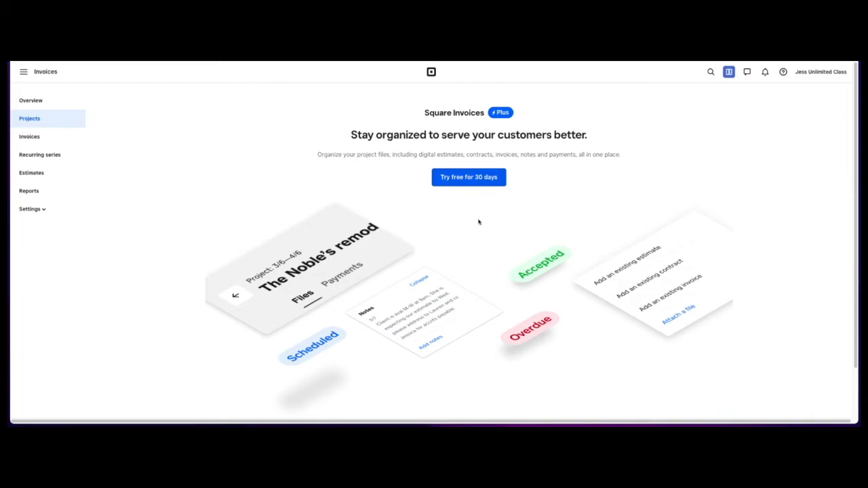
scroll(480, 221, down, 2)
scroll(480, 221, up, 2)
click(478, 180)
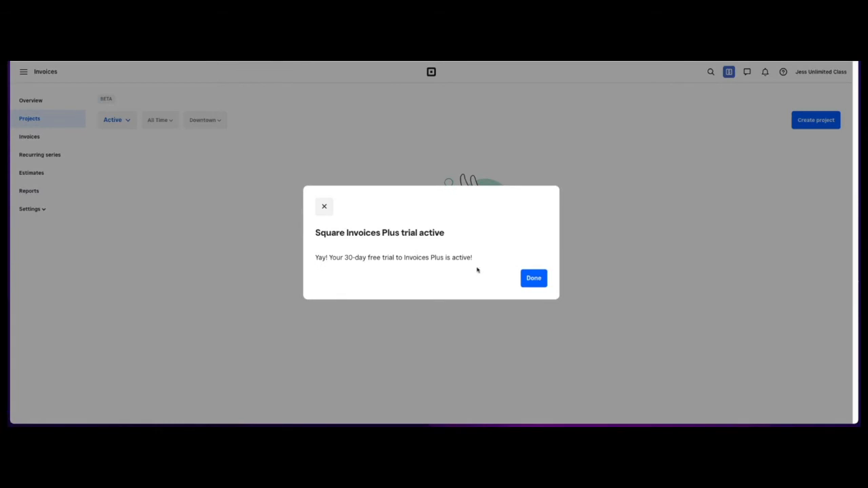
click(533, 278)
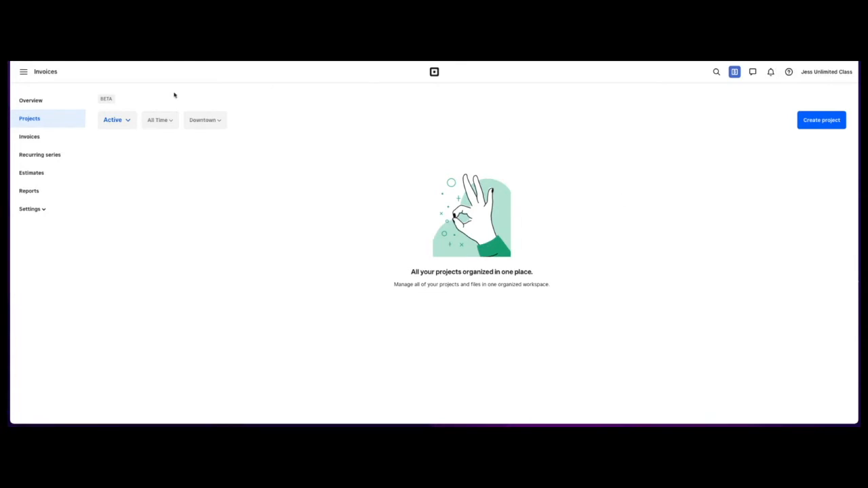
Try the project list filters for status, this month and the East Side location, and switch the location back to Downtown.
click(113, 128)
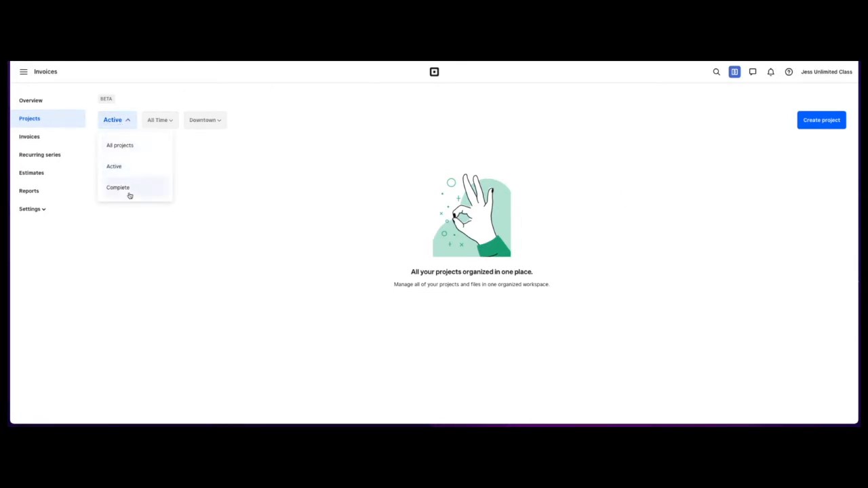
click(171, 122)
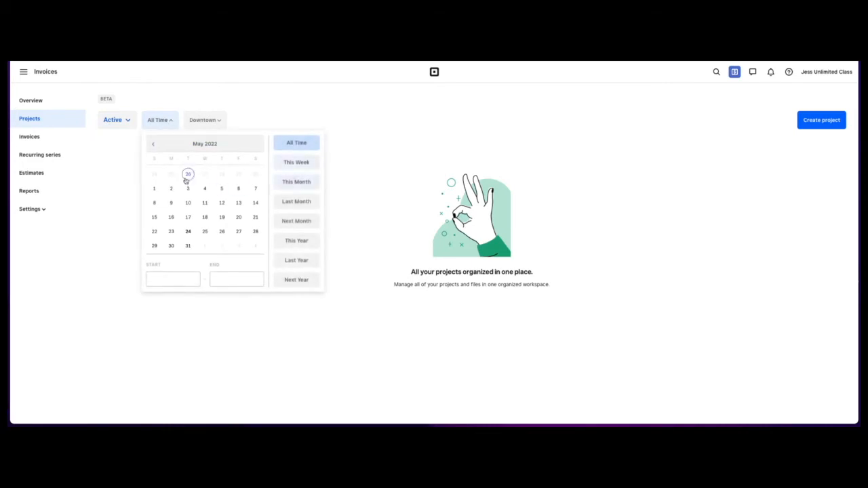
click(299, 184)
click(243, 121)
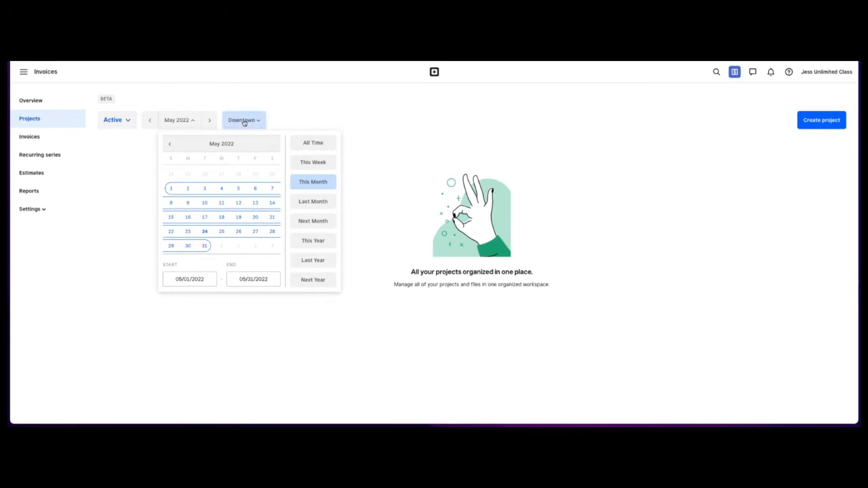
click(250, 174)
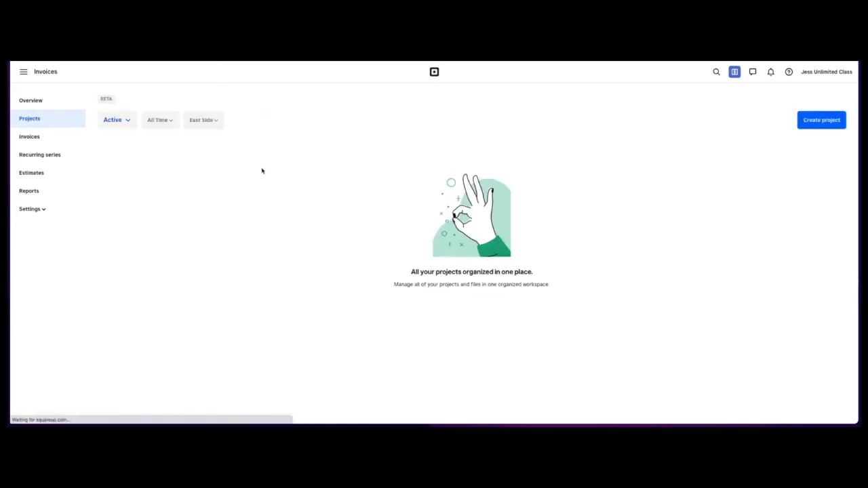
click(211, 124)
click(233, 159)
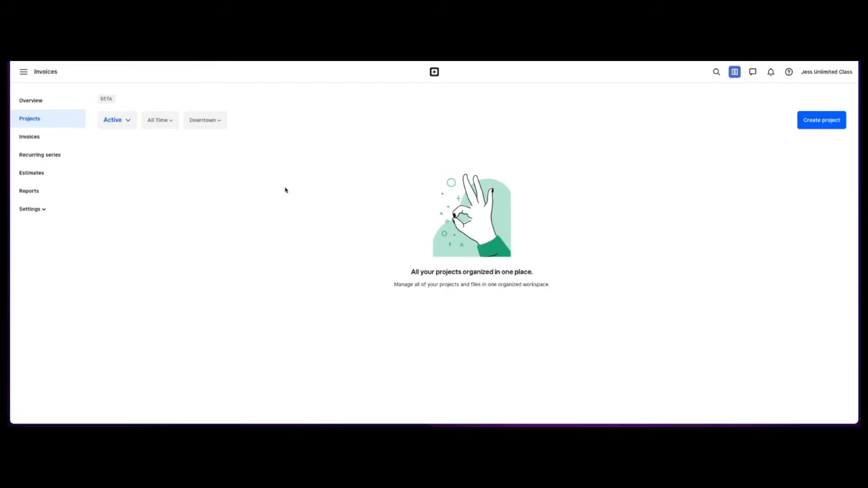
Create a project named "Test project" with start date May 24, 2022 and end date May 31, 2022.
click(834, 127)
click(390, 242)
text(Te)
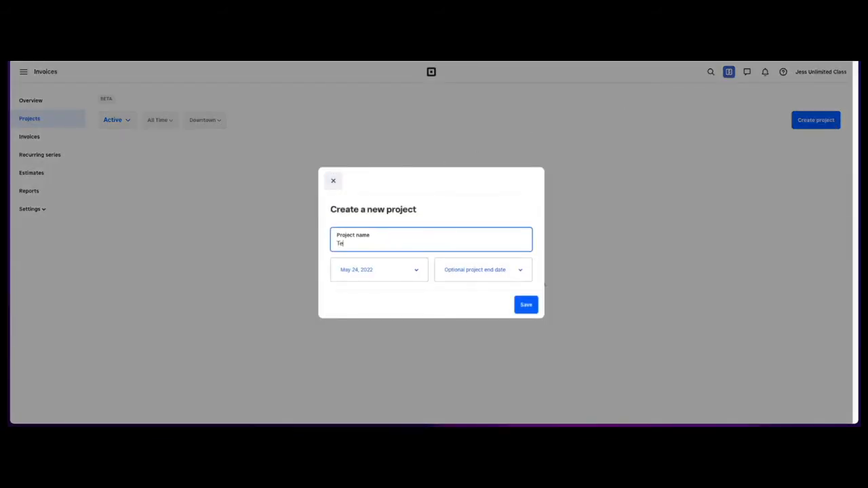
text(st project)
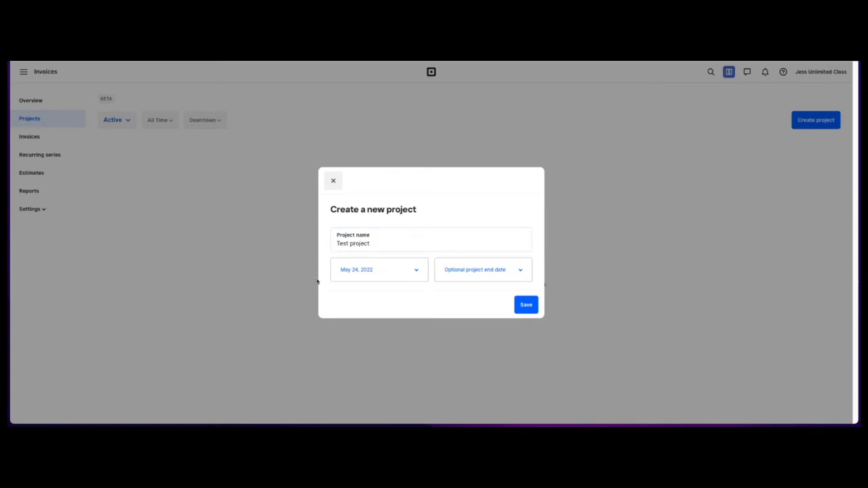
click(384, 268)
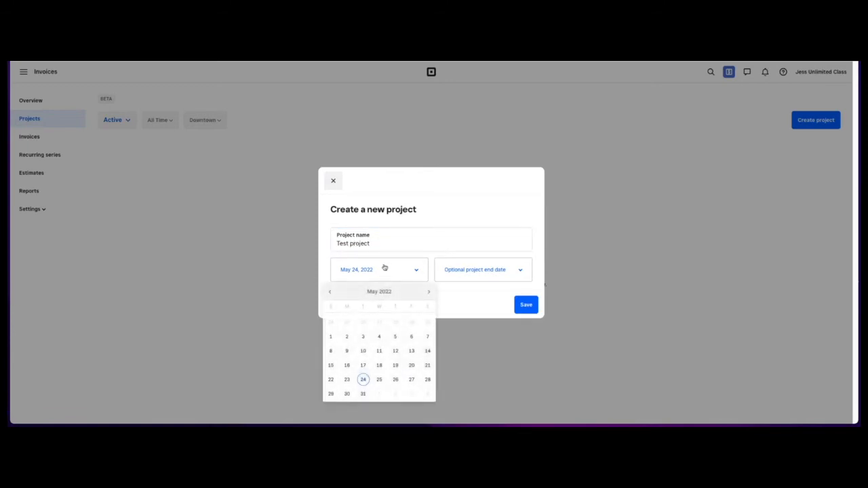
click(478, 296)
click(486, 269)
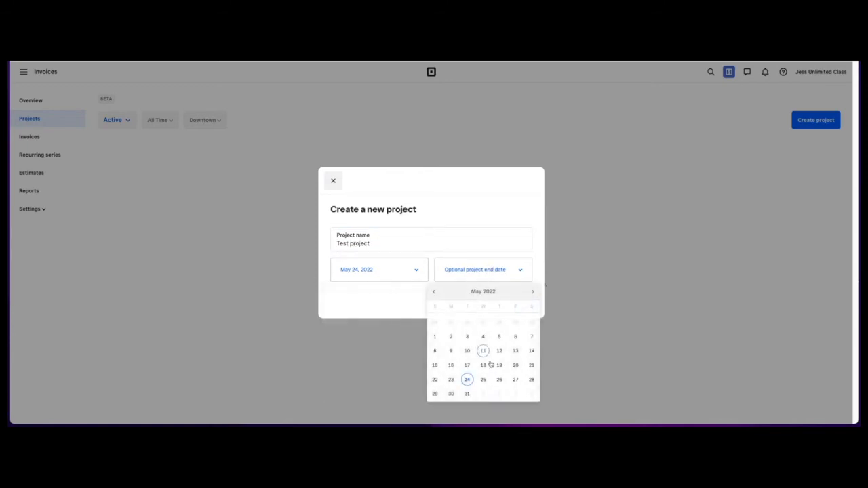
click(467, 393)
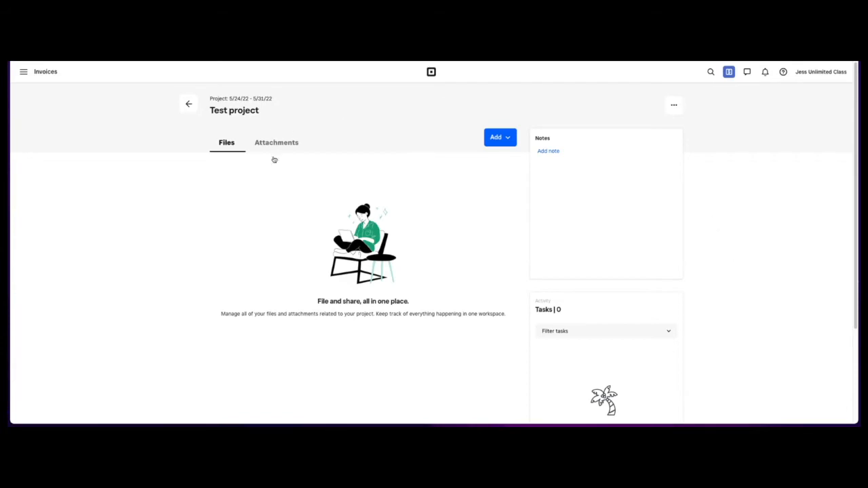
Review the options for adding files to the test project and the choices for filtering its tasks.
click(497, 137)
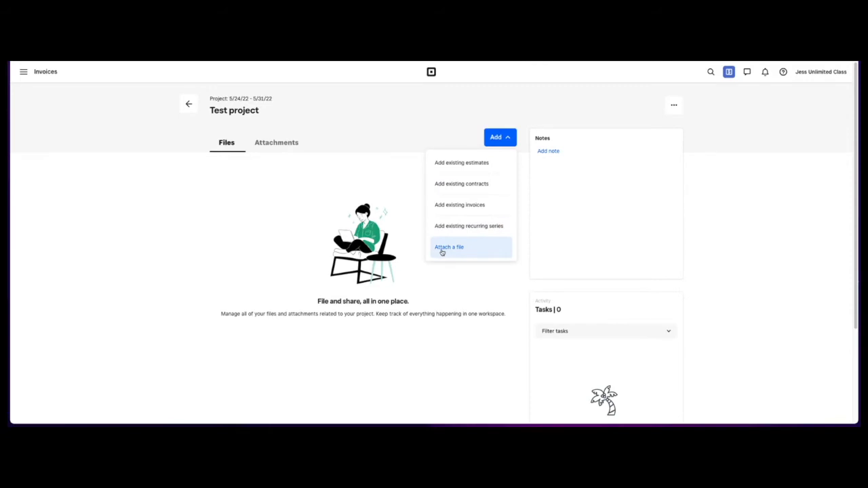
click(449, 295)
scroll(575, 190, down, 1)
scroll(576, 190, down, 2)
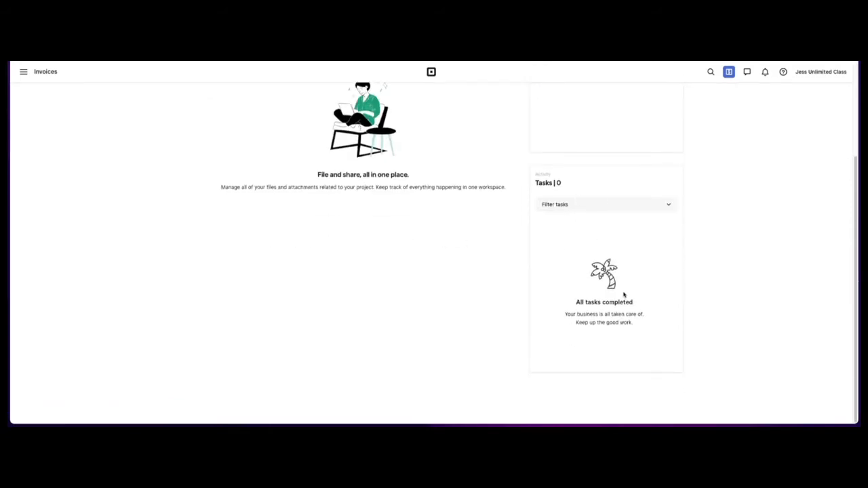
click(594, 206)
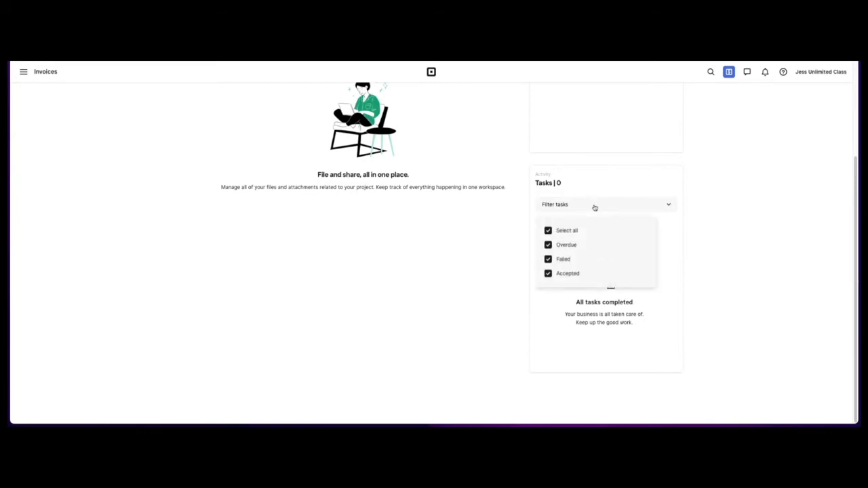
click(595, 207)
scroll(442, 225, up, 2)
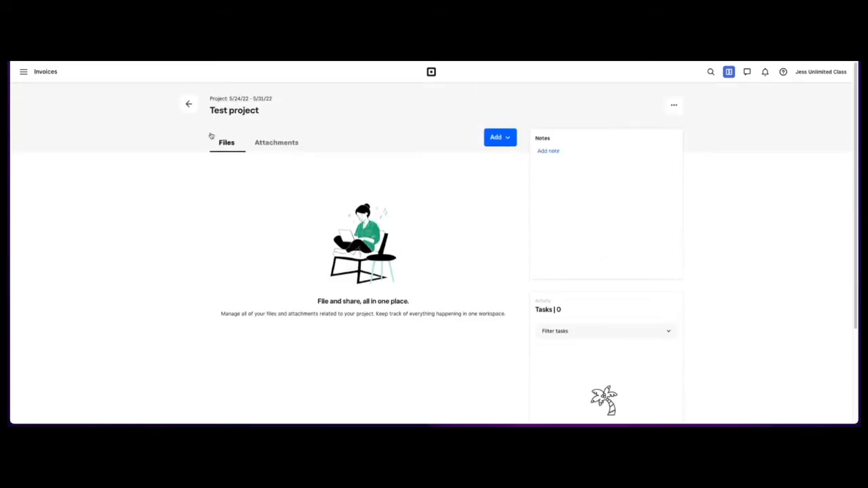
Review the project's attachments and its edit, complete and delete options, and return to the project list.
click(294, 148)
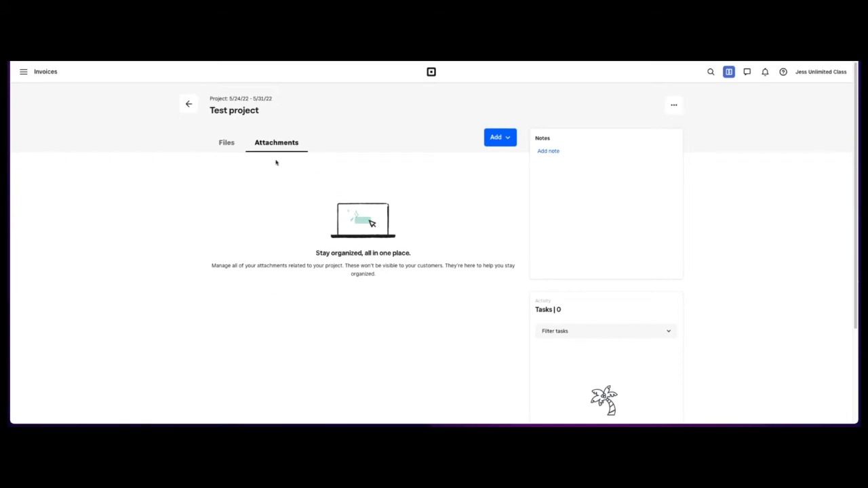
click(225, 145)
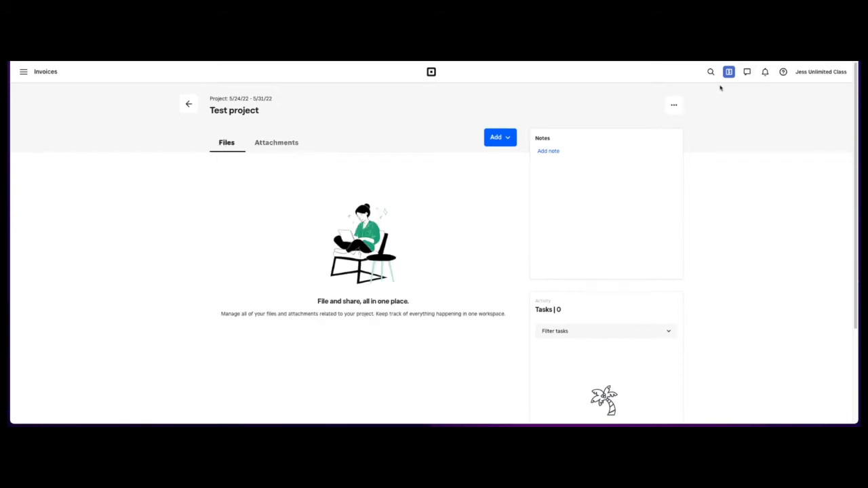
click(673, 106)
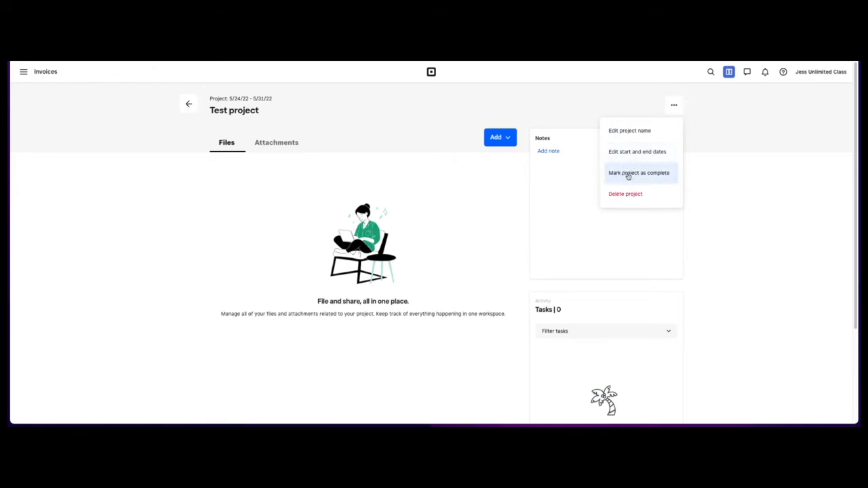
click(674, 106)
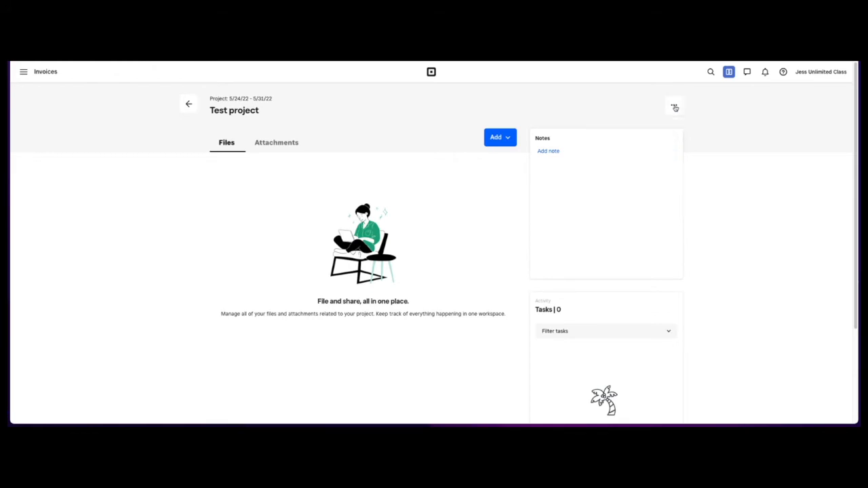
scroll(338, 242, down, 3)
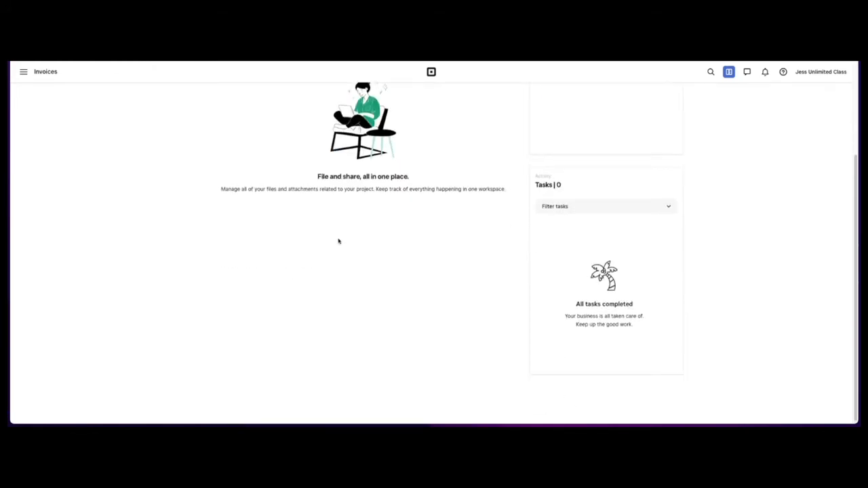
scroll(338, 242, up, 3)
click(189, 104)
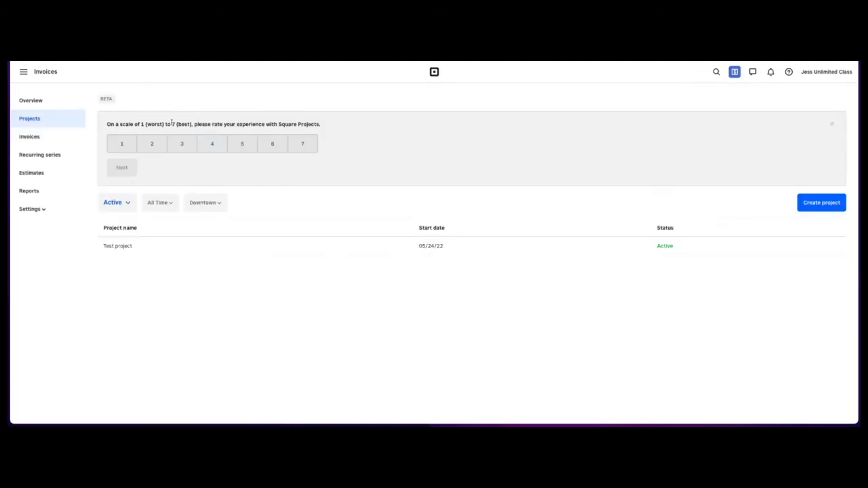
Reopen "Test project" from the list to look over its page, and go back to all projects.
click(533, 249)
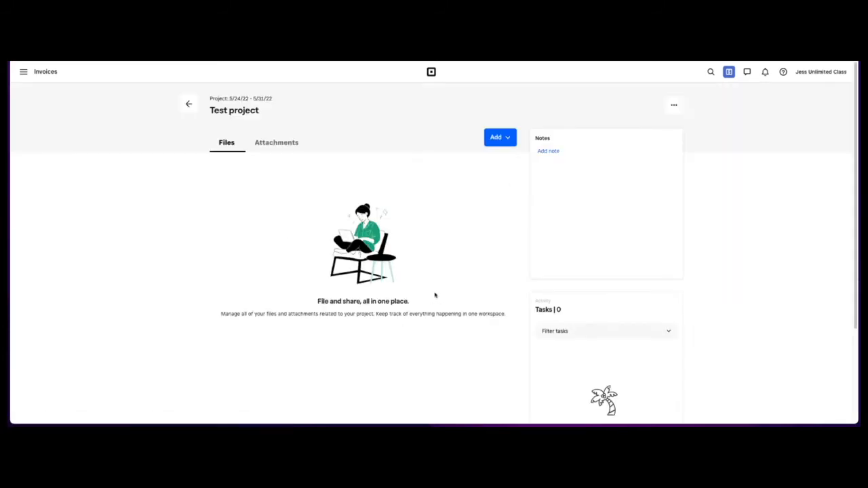
scroll(442, 297, down, 2)
scroll(443, 292, down, 1)
scroll(444, 288, up, 3)
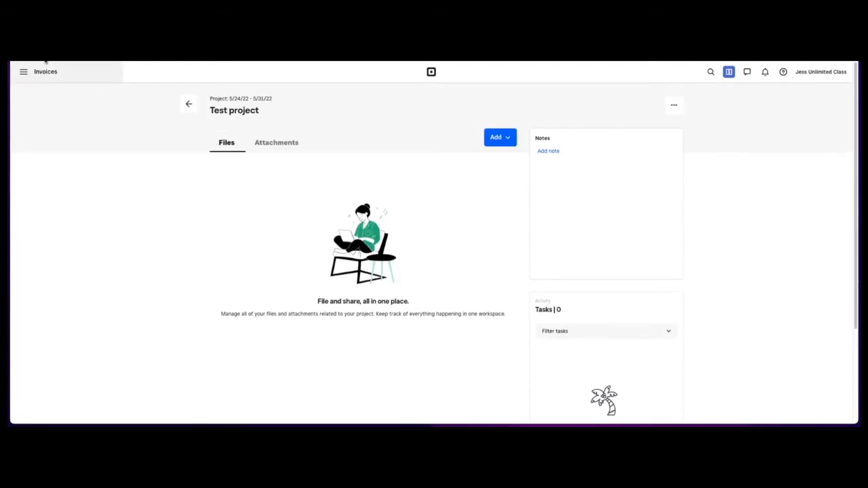
click(189, 105)
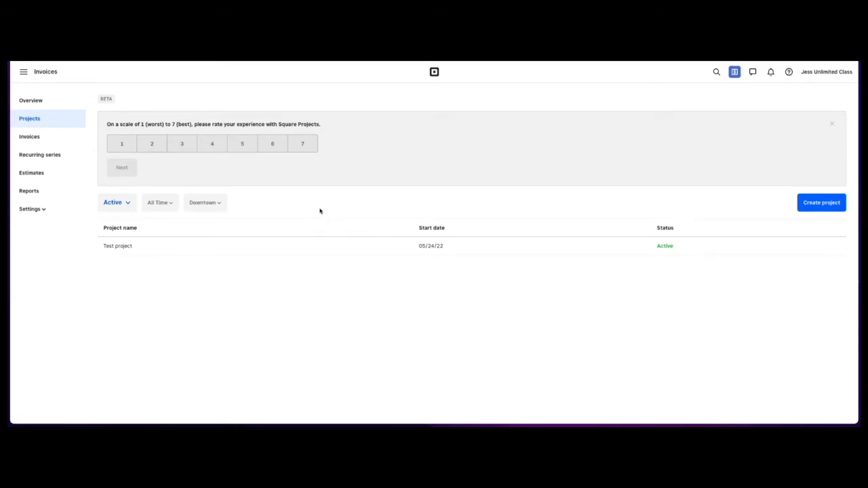
Start a new invoice from the Invoices page, skip the tutorial, and keep Downtown as the location.
click(31, 137)
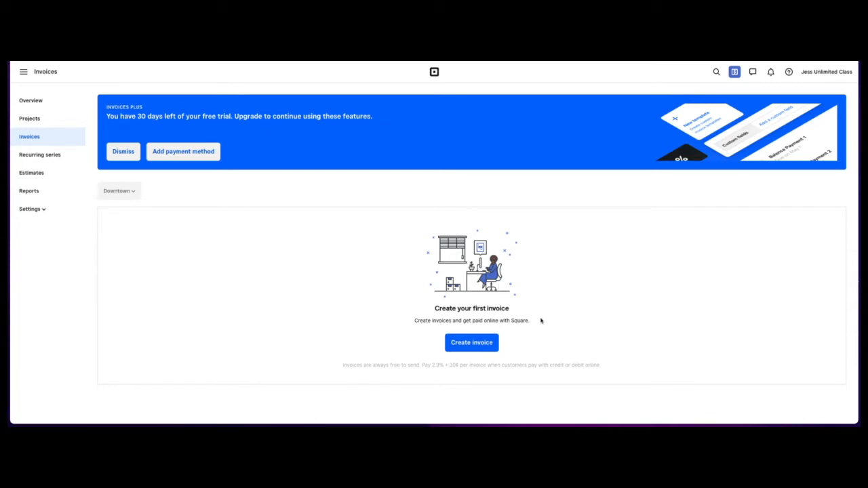
click(121, 197)
click(253, 209)
click(463, 346)
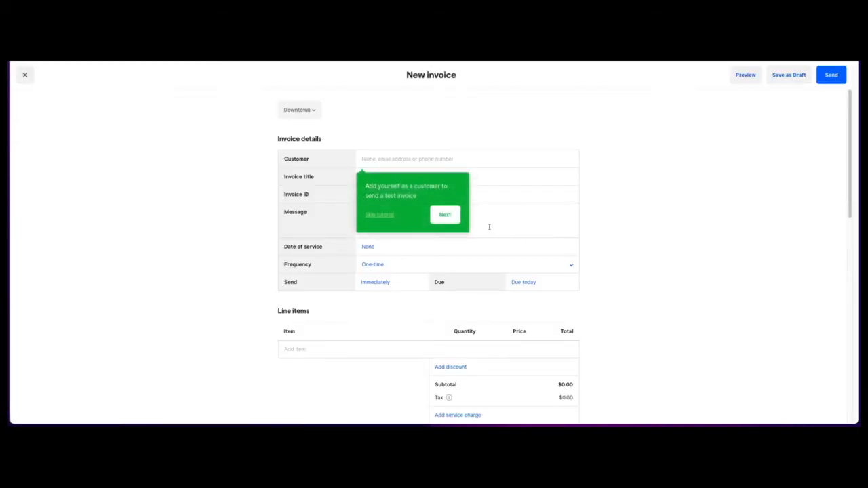
click(390, 215)
click(299, 111)
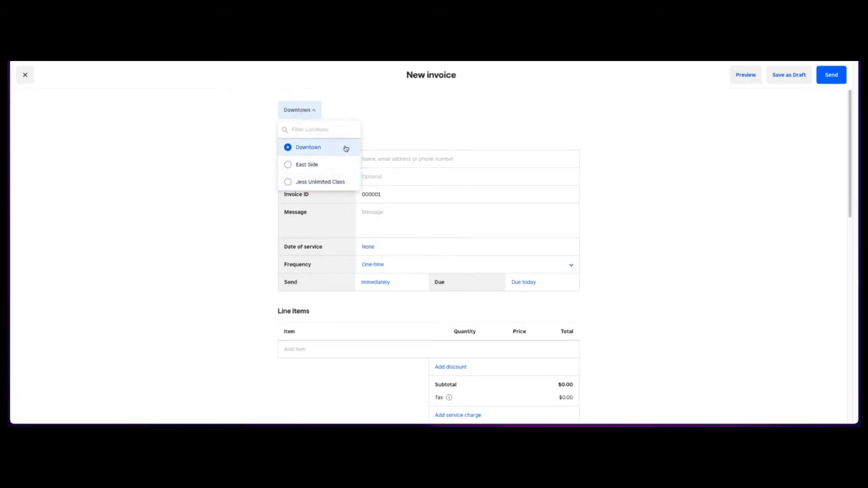
click(427, 121)
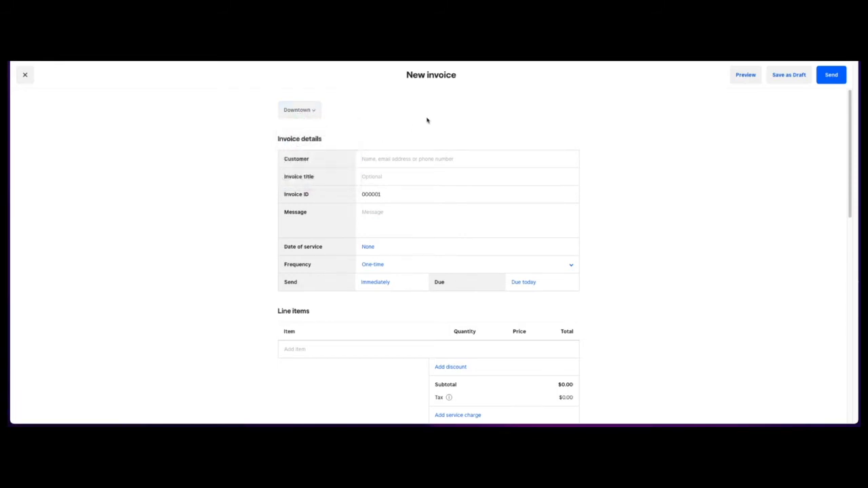
Add the existing test customer to the invoice and set the date of service to May 25, 2022.
click(376, 161)
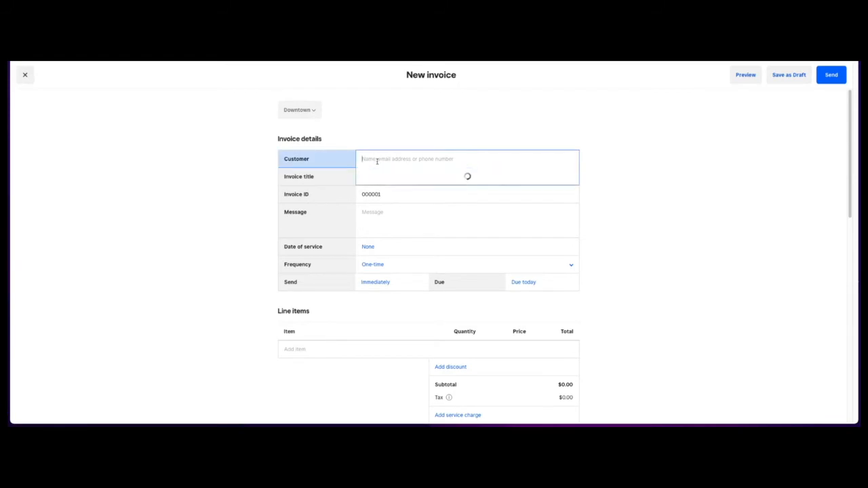
click(382, 178)
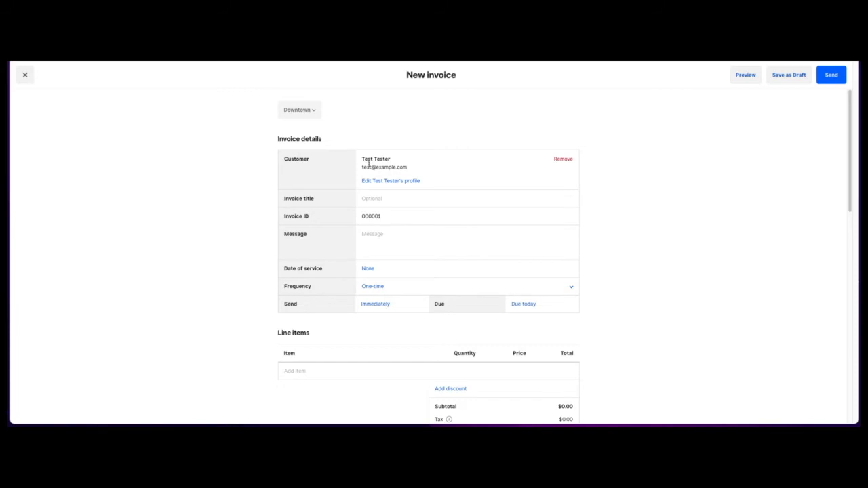
click(396, 200)
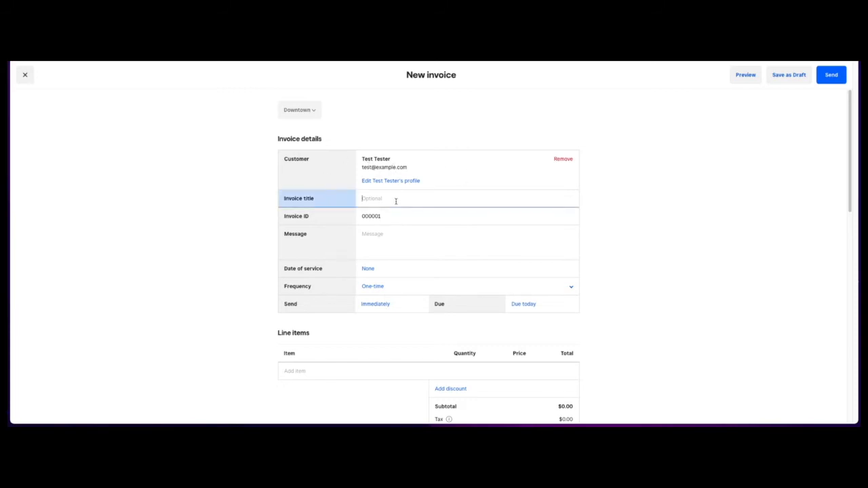
click(398, 215)
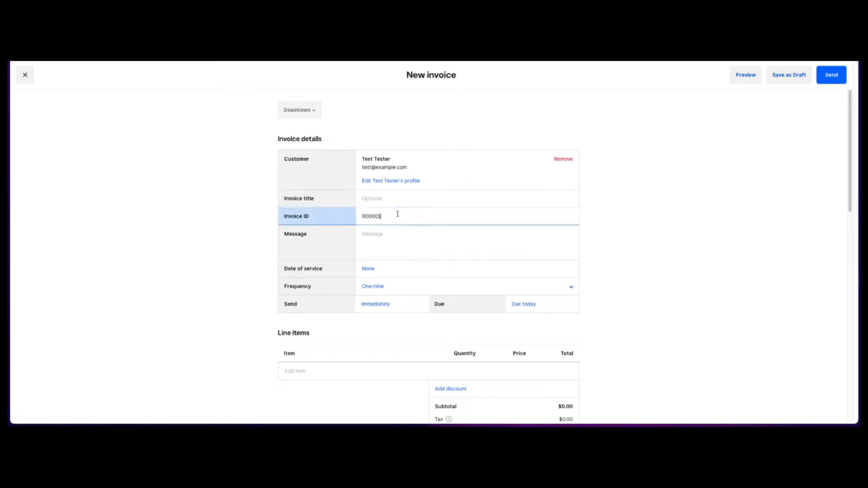
click(397, 250)
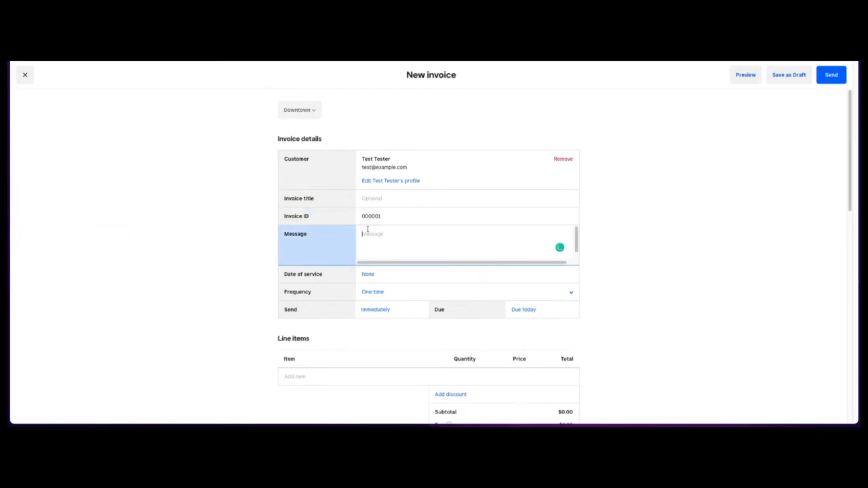
click(376, 276)
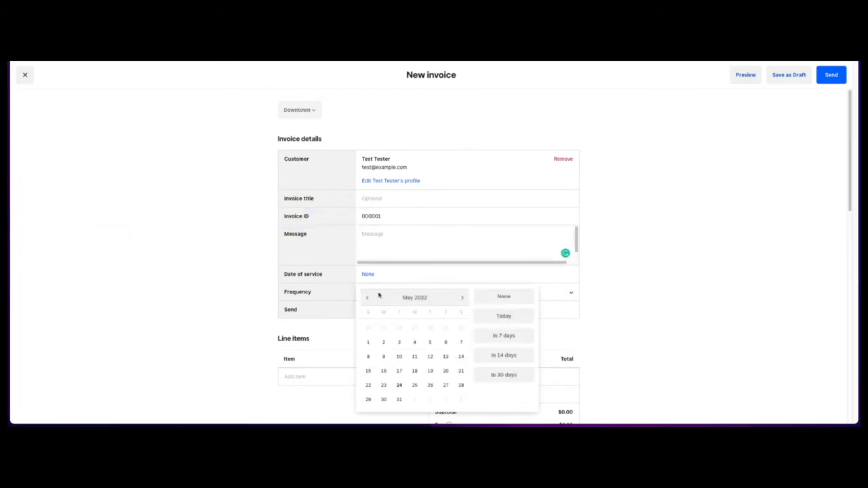
click(414, 386)
Try the Recurring frequency with its start, repeat, end and automatic payment options, and return the invoice to One-time.
scroll(416, 272, down, 2)
click(416, 173)
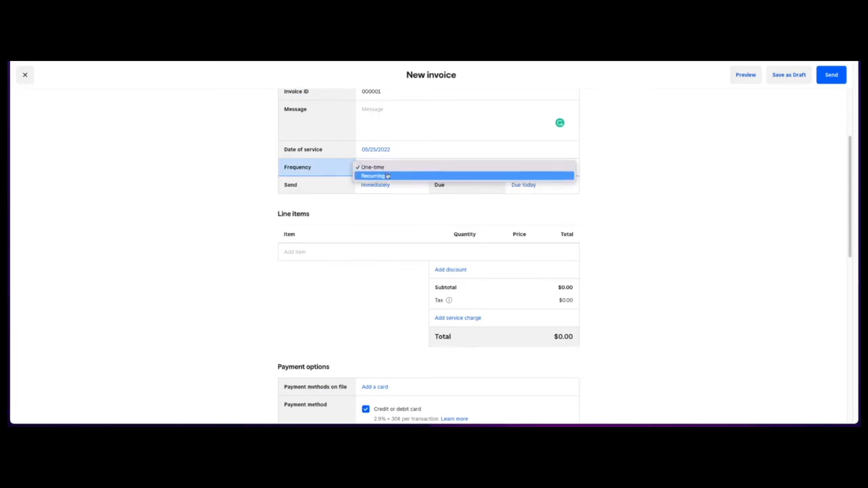
click(387, 176)
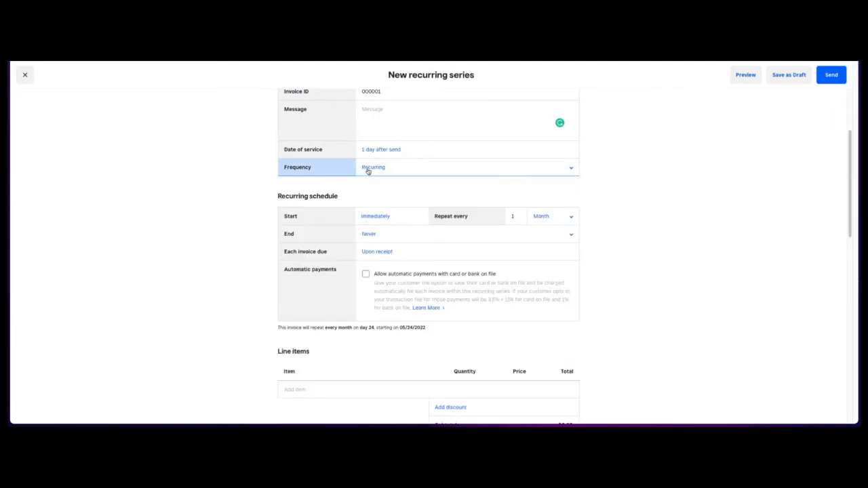
click(375, 216)
click(395, 220)
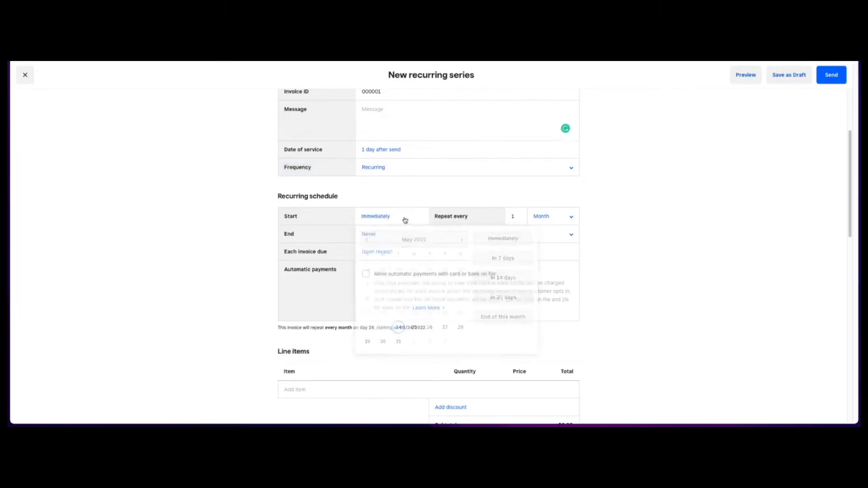
click(548, 219)
click(545, 216)
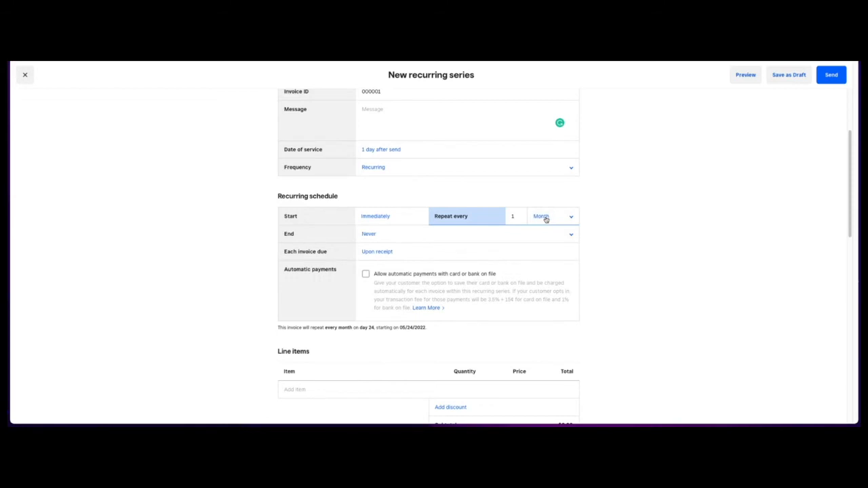
click(368, 235)
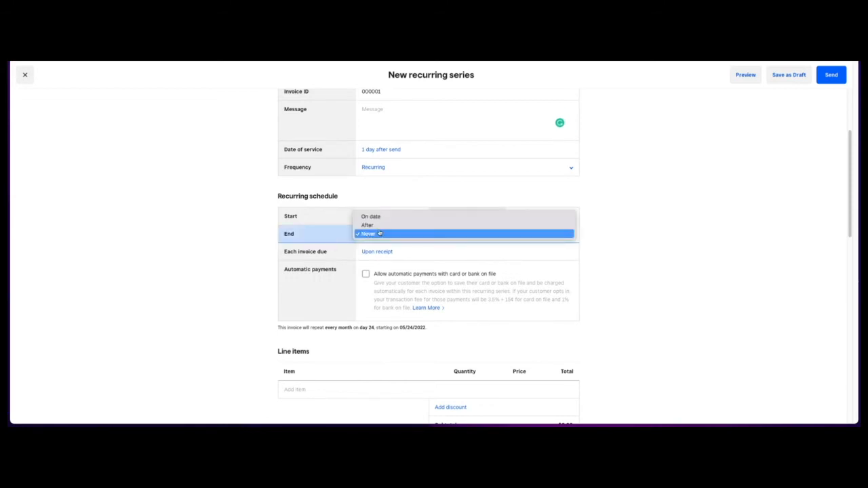
click(318, 236)
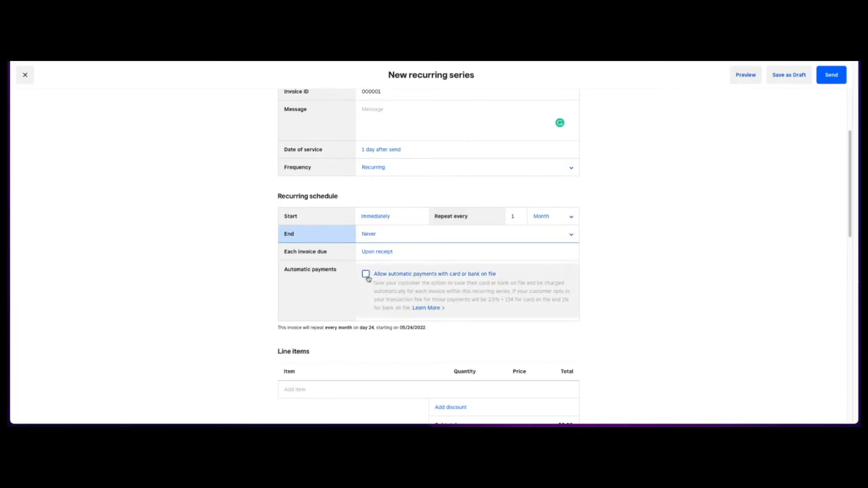
click(366, 274)
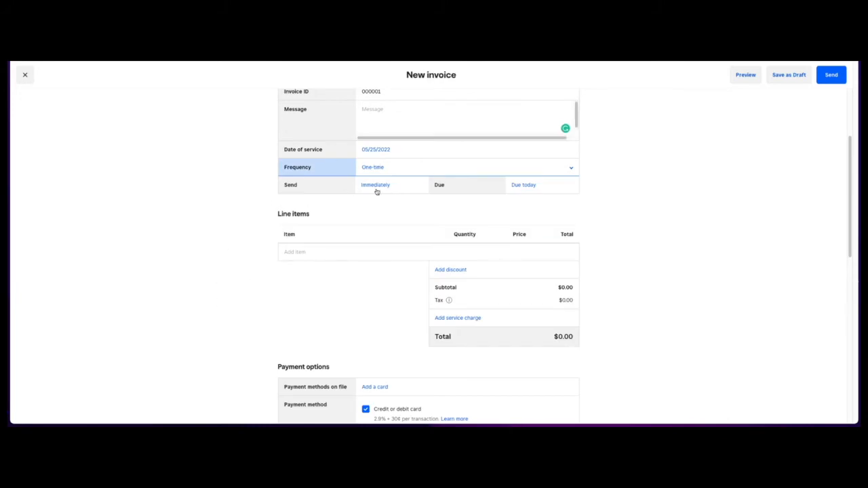
Check the send date and due date options of the one-time invoice.
click(377, 192)
click(378, 192)
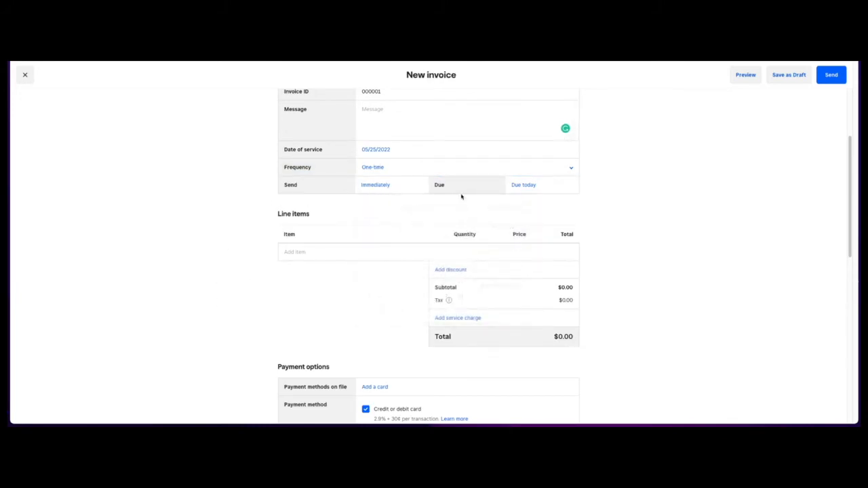
click(534, 191)
click(515, 191)
Find Women's Haircut in the item library by searching for hair and add it as a line item with a variation price of $10.00.
scroll(271, 224, down, 1)
click(304, 193)
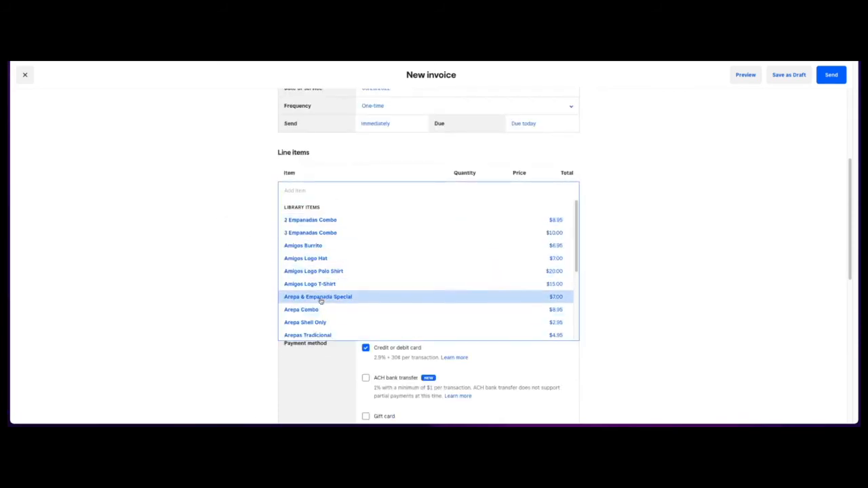
scroll(322, 308, down, 5)
text(hair)
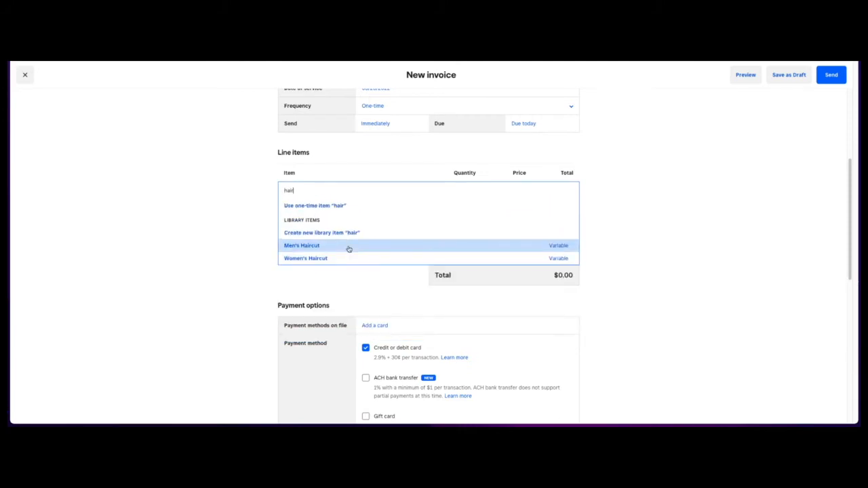
click(345, 263)
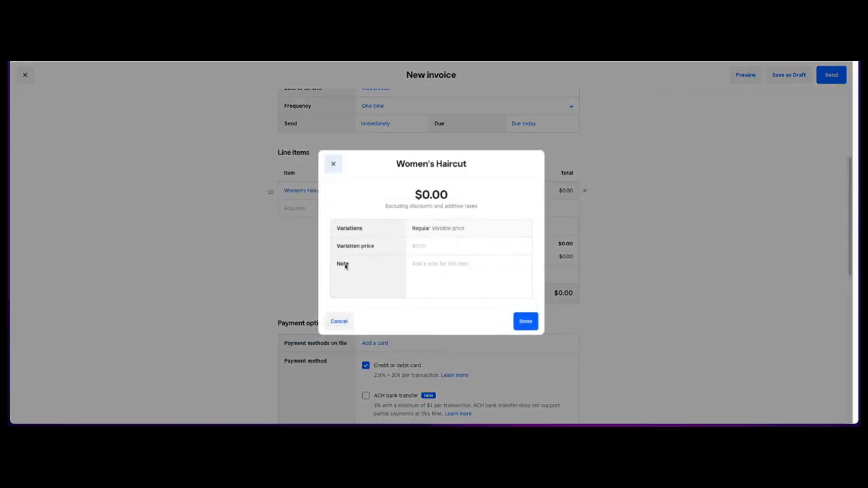
text(10)
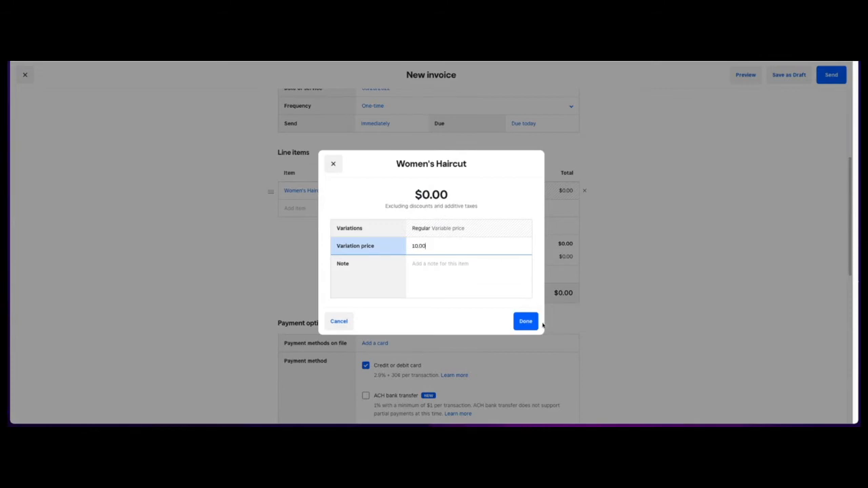
text(.00)
click(524, 320)
Add Amigos Burrito as a second line item and check its customization options without entering a note.
click(318, 213)
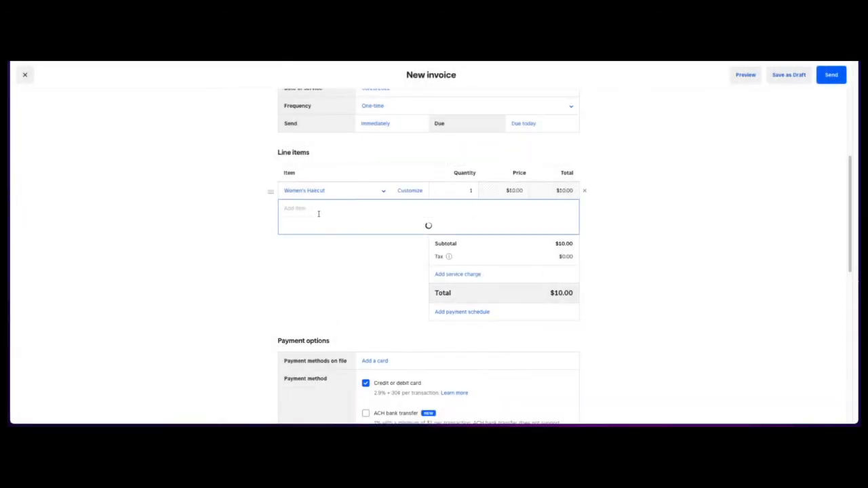
click(326, 264)
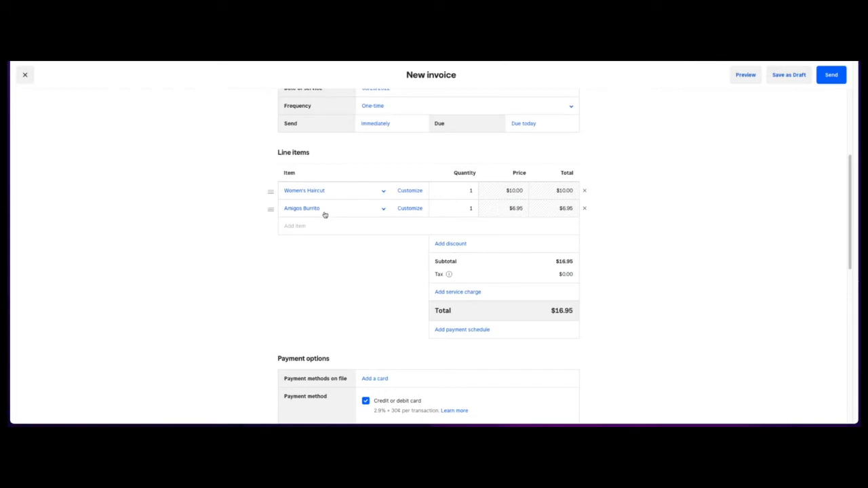
click(409, 209)
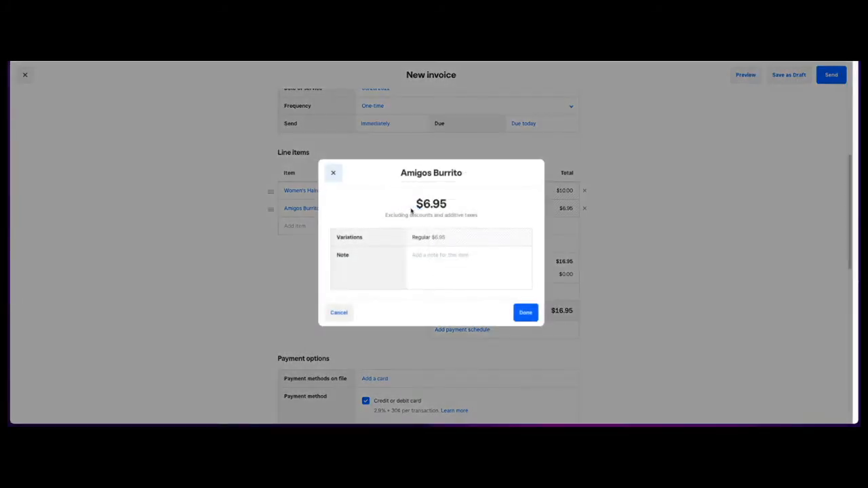
click(447, 256)
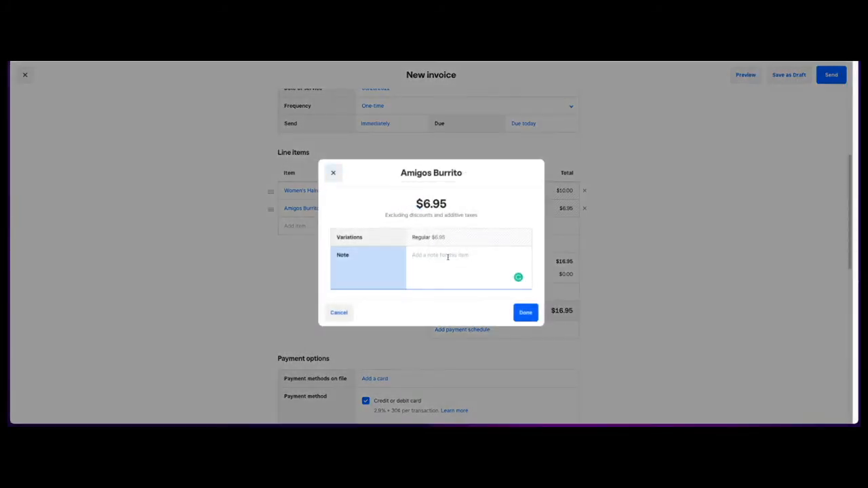
click(333, 173)
Look at the library item list for another line item, and remove Women's Haircut from the invoice.
click(318, 226)
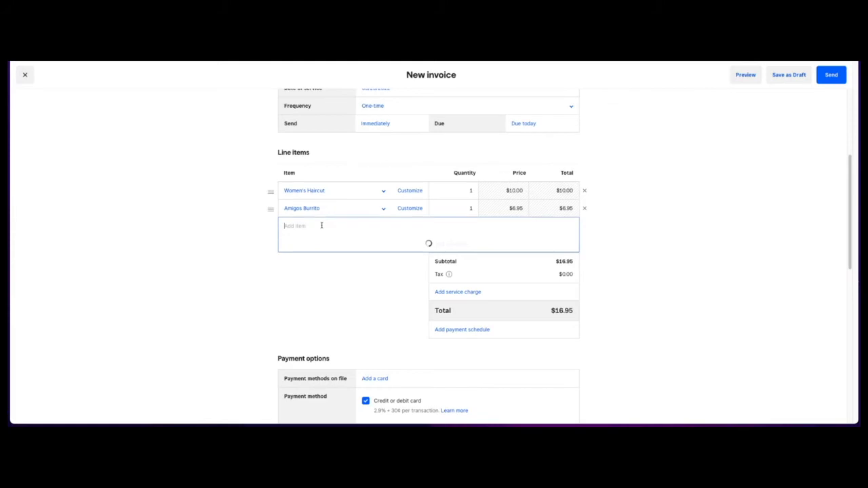
click(238, 229)
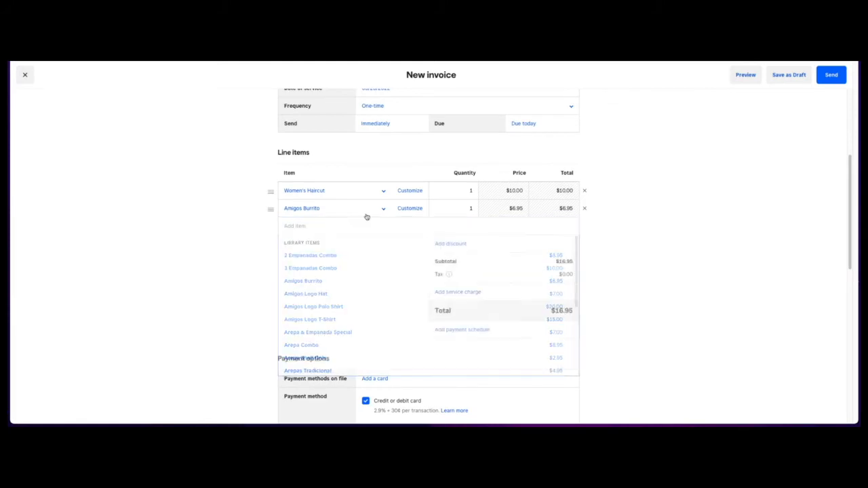
click(585, 192)
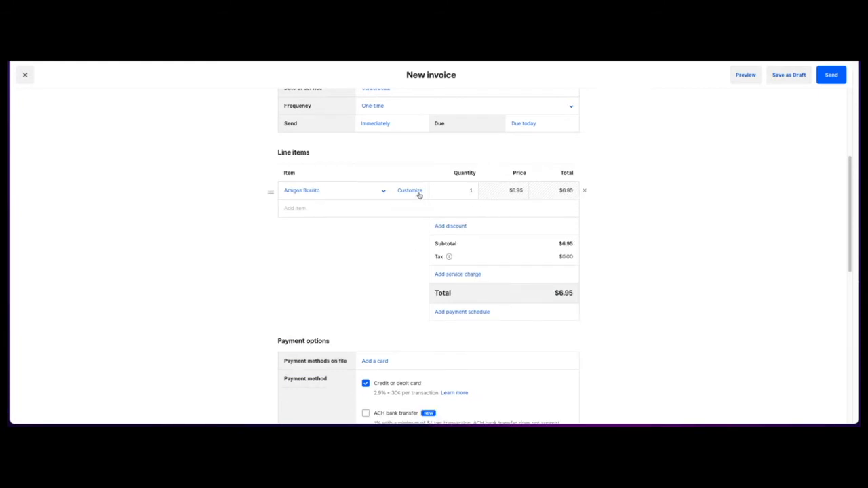
Add a custom discount named new with an amount of 10% to the invoice.
click(459, 229)
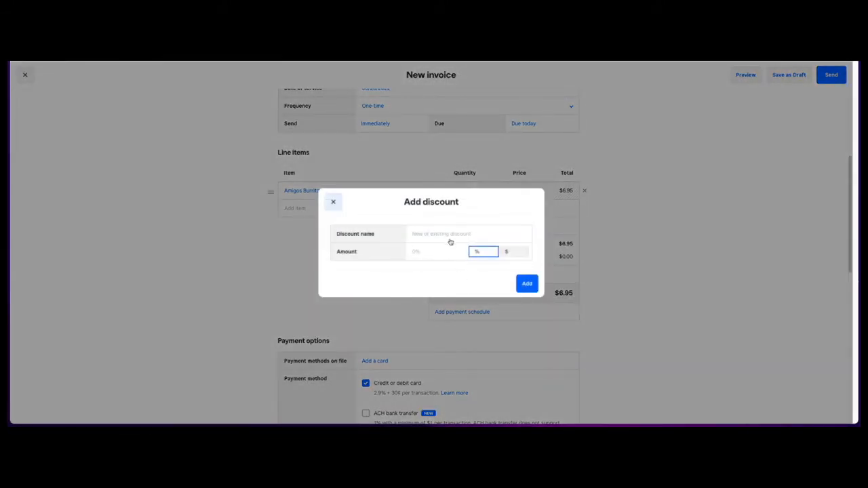
click(448, 238)
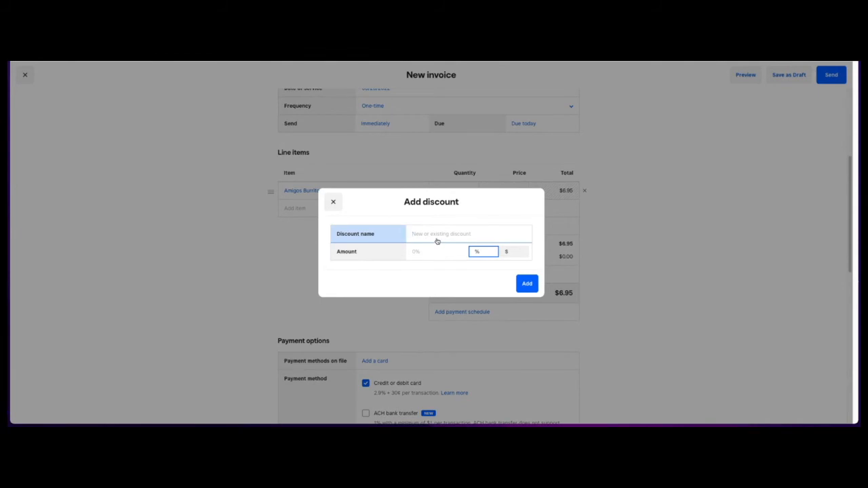
text(new)
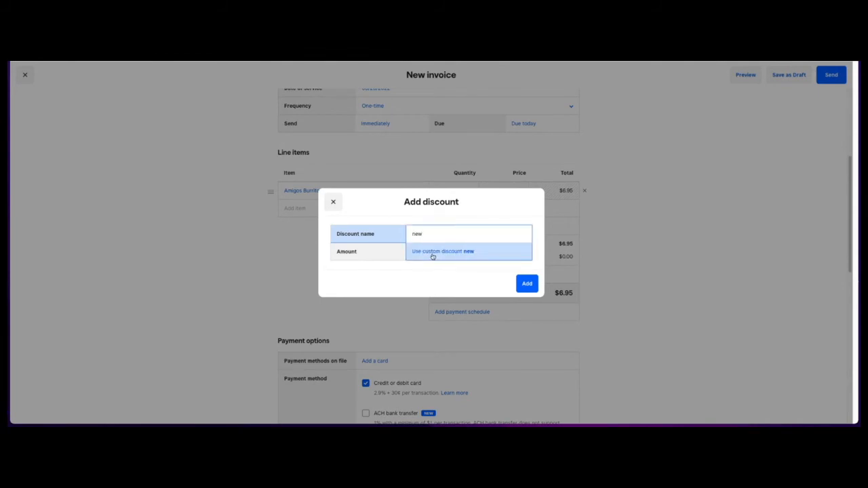
click(433, 256)
click(428, 254)
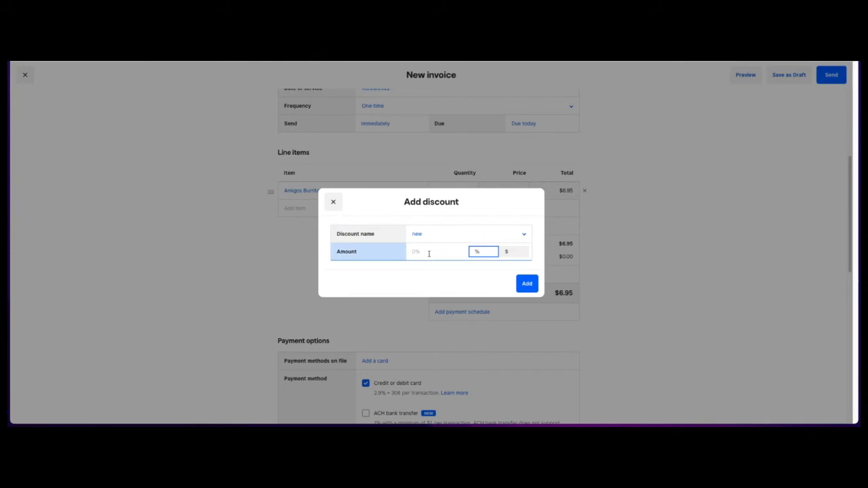
text(10)
click(527, 284)
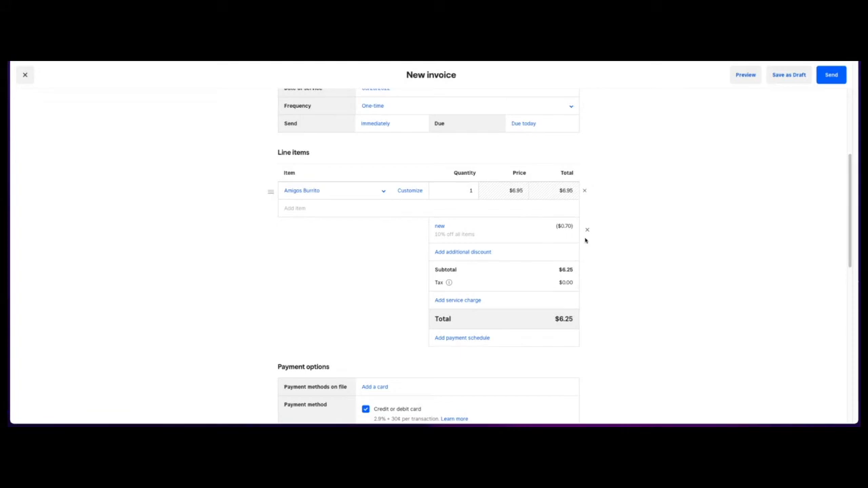
Look at the additional discount form and remove the 10% discount from the invoice.
click(462, 252)
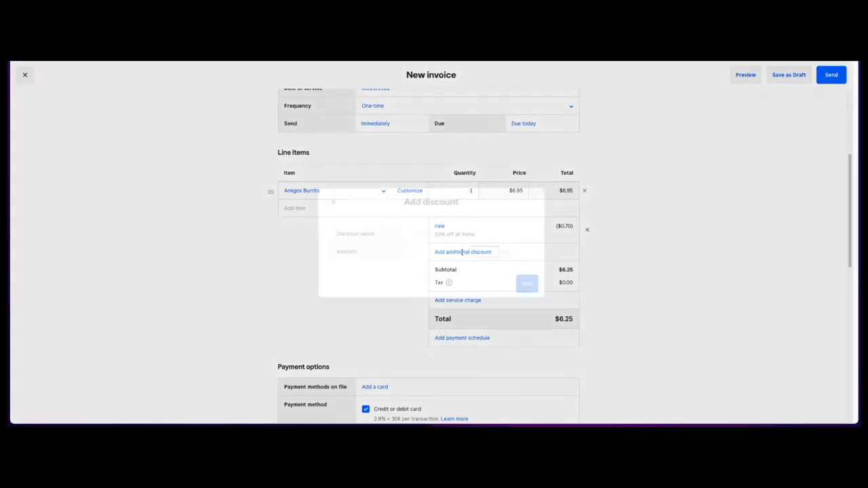
click(332, 203)
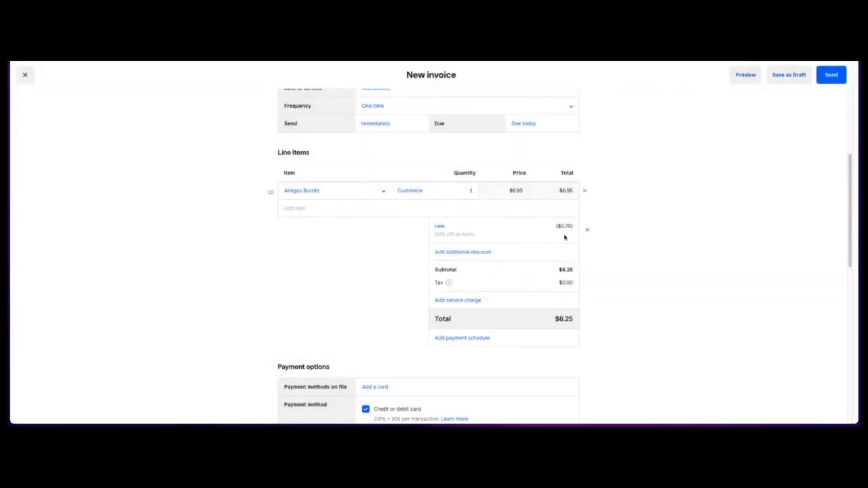
click(588, 231)
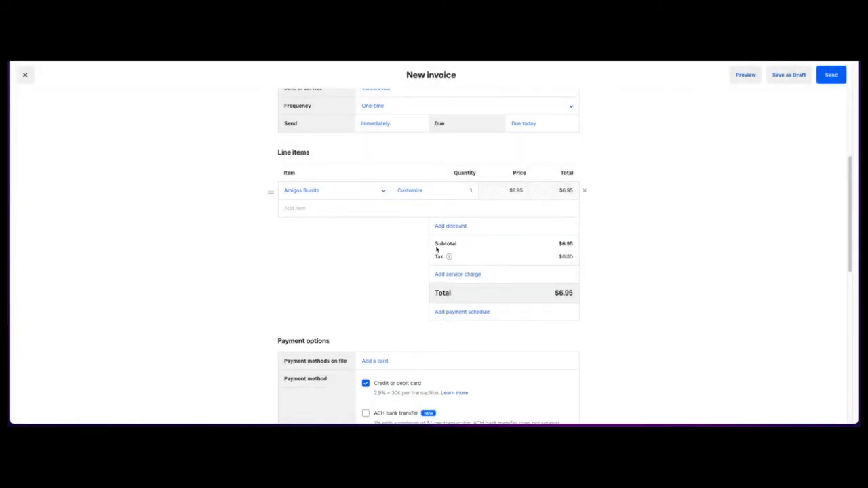
Check the name, percentage and dollar amount options for a service charge, and leave without adding one.
click(459, 275)
click(432, 215)
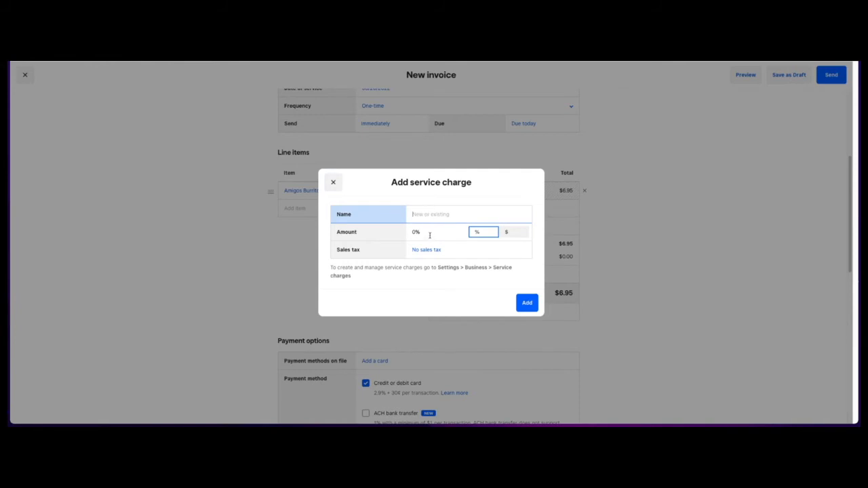
click(429, 235)
click(522, 232)
click(483, 232)
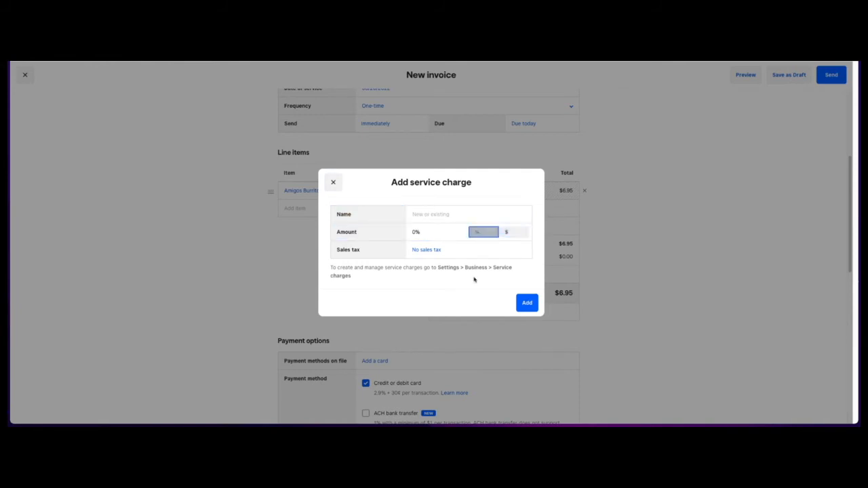
click(333, 182)
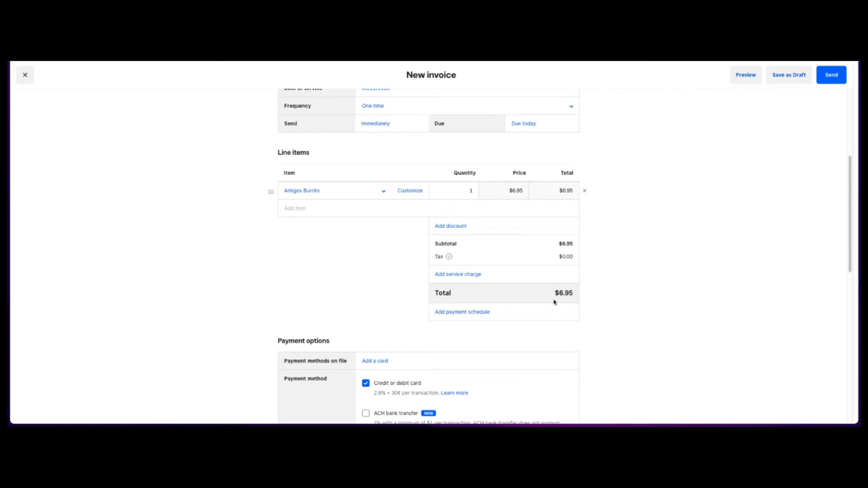
Start a payment schedule that requests an initial deposit as a dollar amount of $1.60.
click(449, 312)
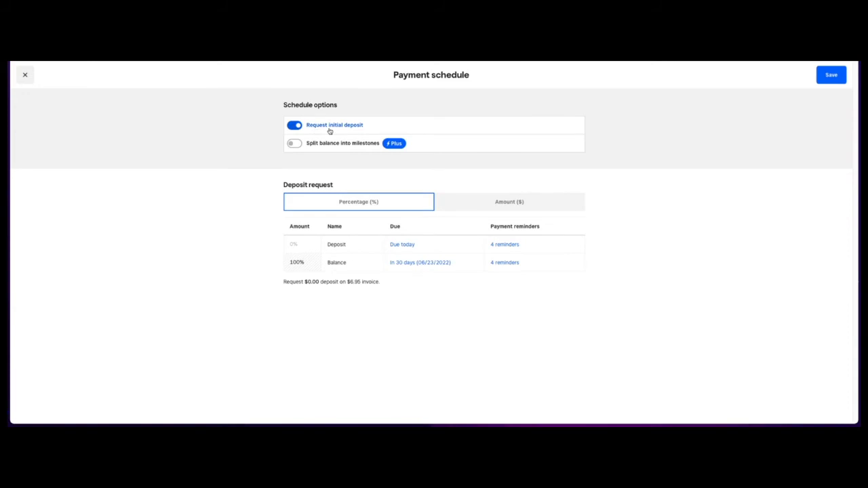
click(385, 202)
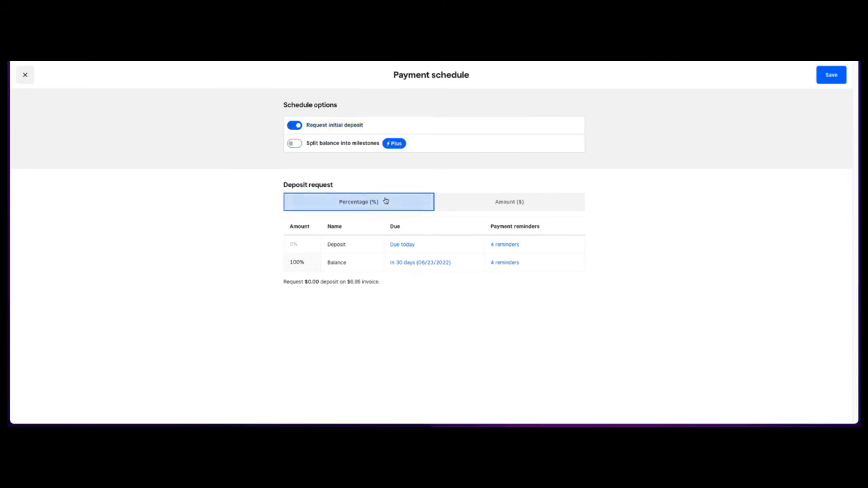
click(496, 204)
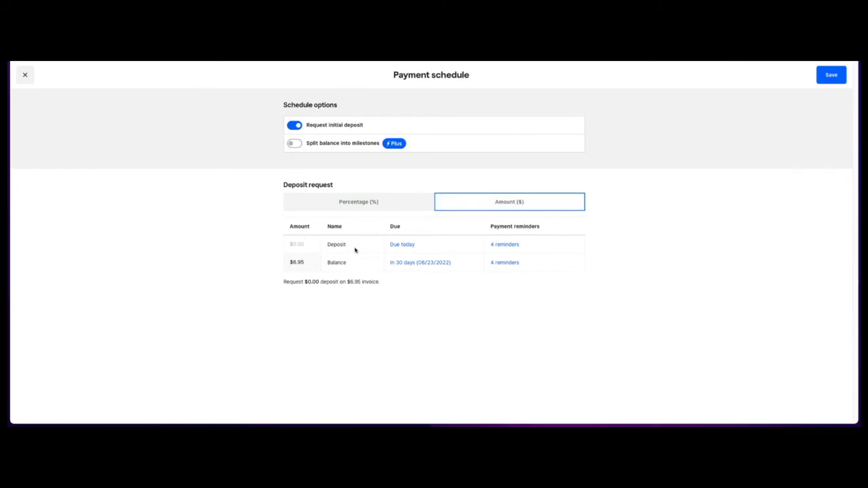
text(1.60)
Check the deposit's due date choices and its scheduled payment reminders, and leave them as they are.
click(400, 248)
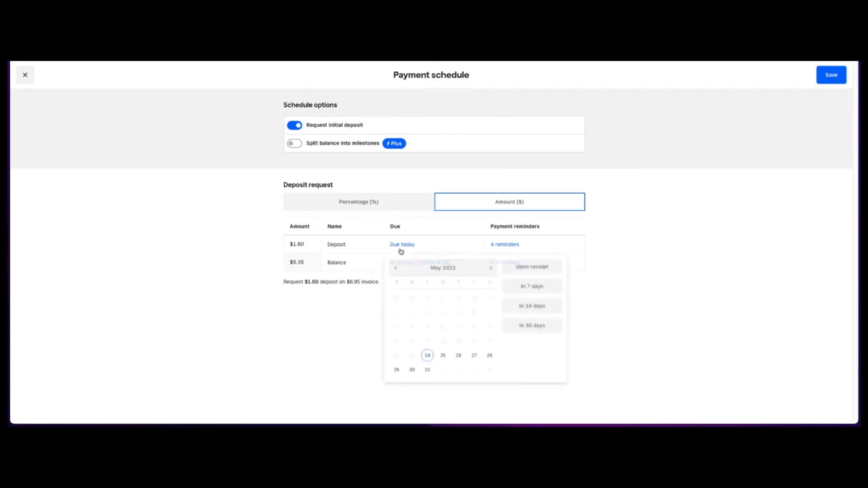
click(513, 246)
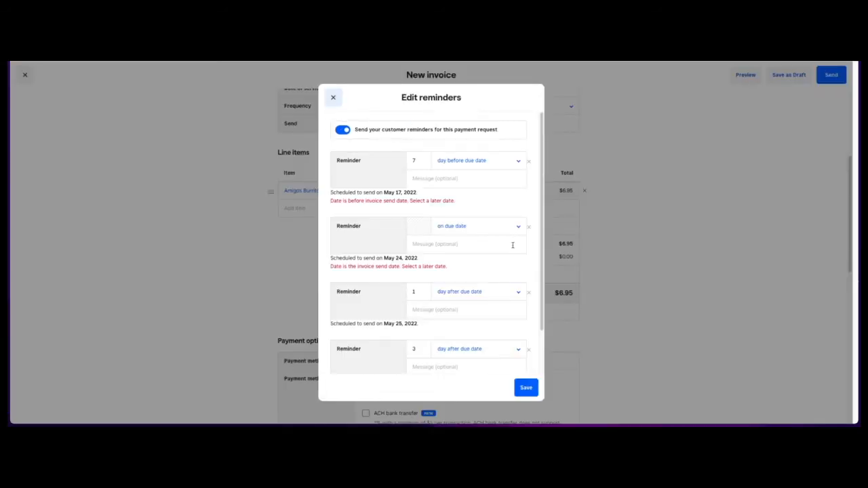
scroll(434, 282, down, 2)
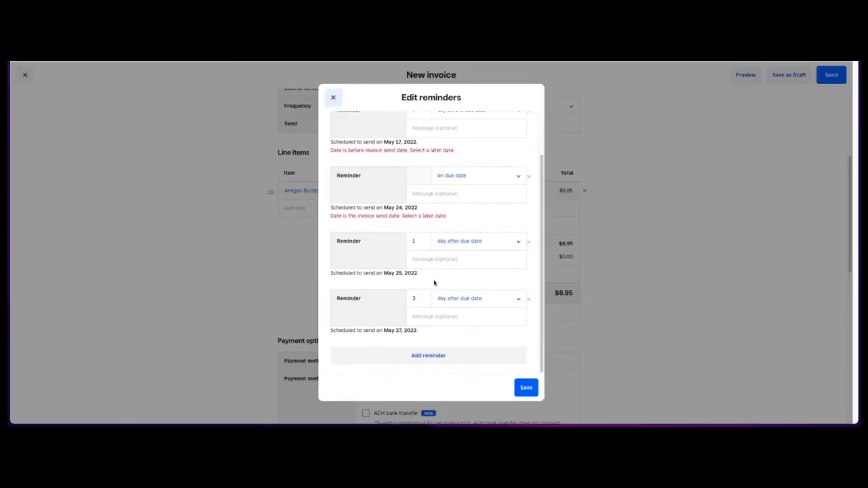
scroll(401, 120, up, 2)
click(332, 97)
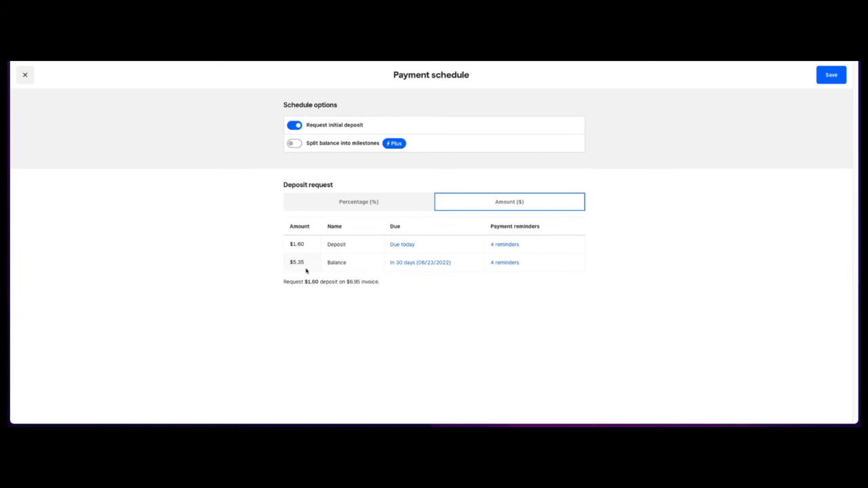
Set the balance due date to May 27, 2022 and save the payment schedule.
click(421, 264)
click(443, 331)
click(831, 74)
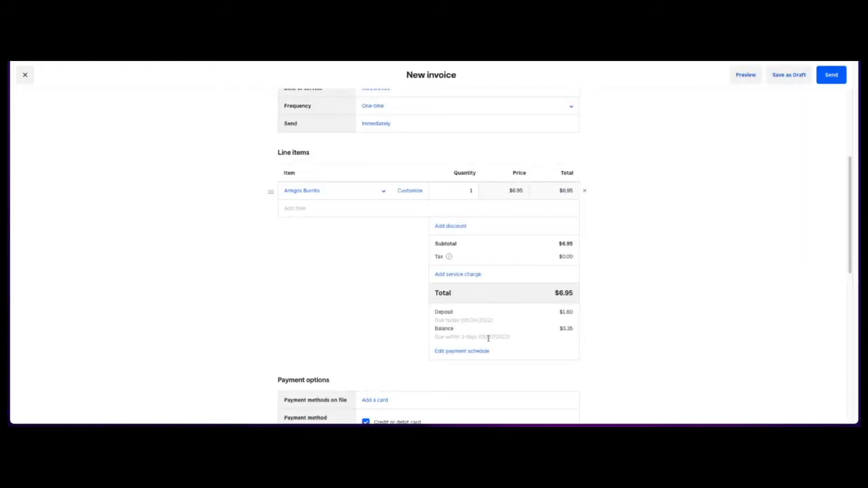
In the invoice's payment options, allow the customer to add a tip and to save a card on file.
scroll(488, 337, down, 1)
scroll(488, 340, down, 3)
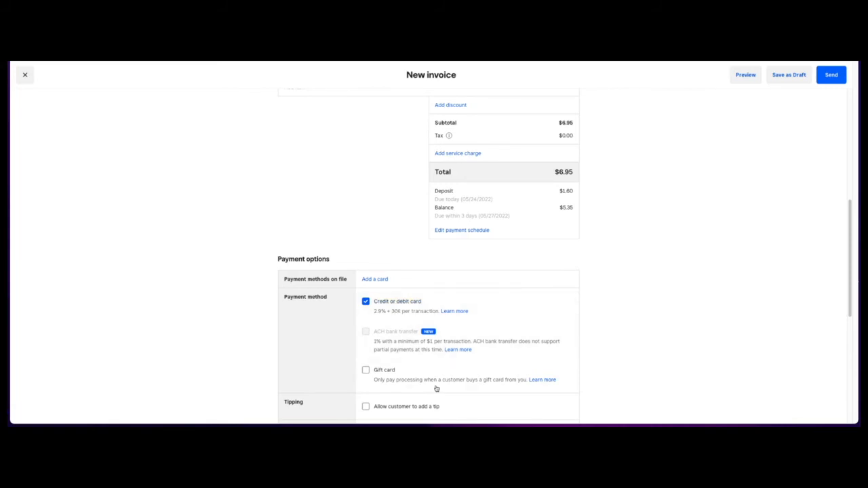
scroll(441, 373, down, 2)
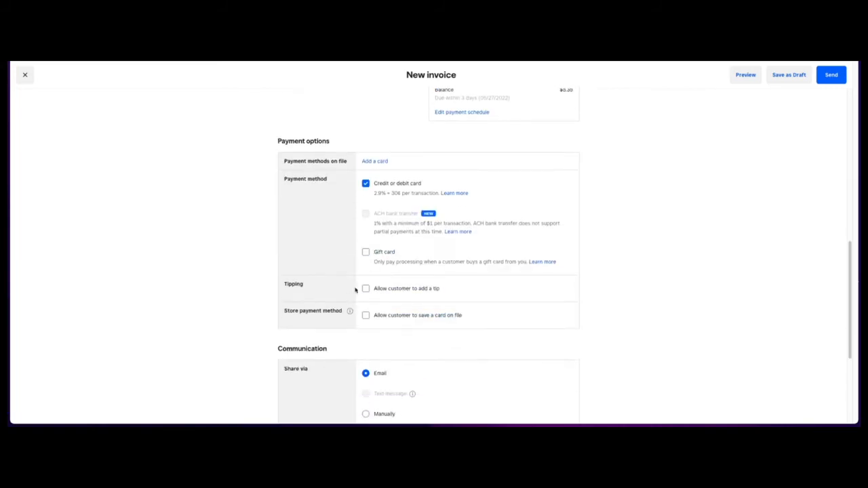
click(367, 289)
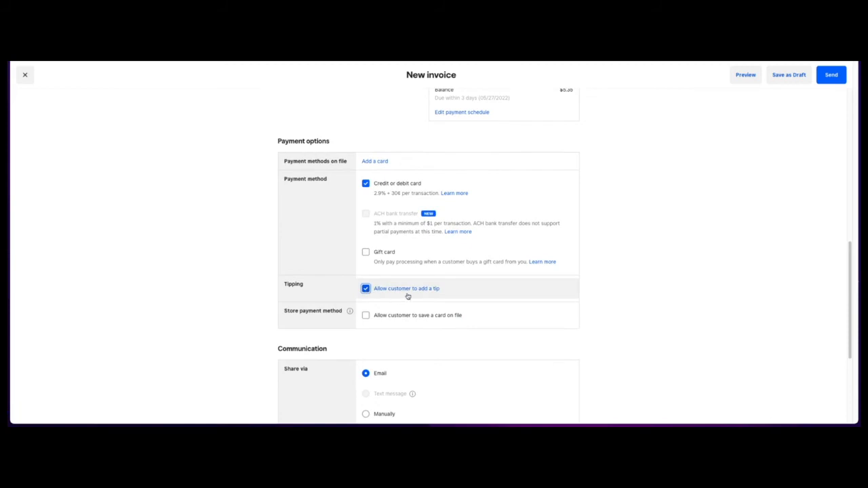
click(366, 317)
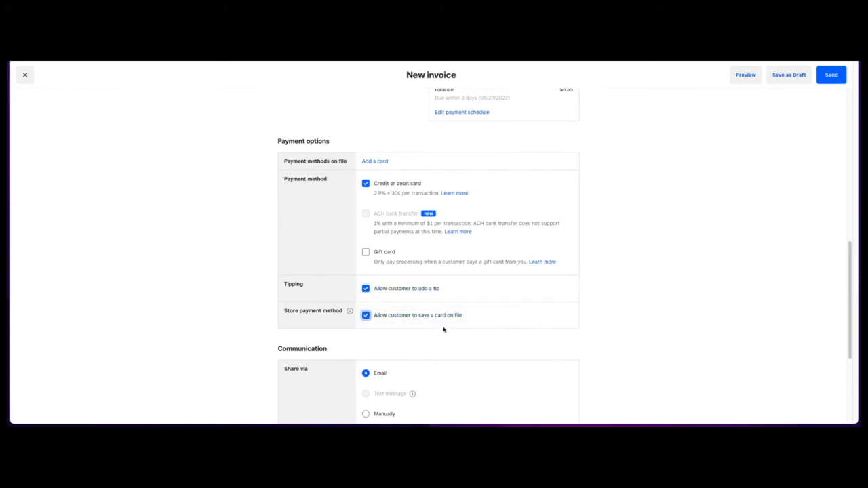
scroll(444, 329, down, 3)
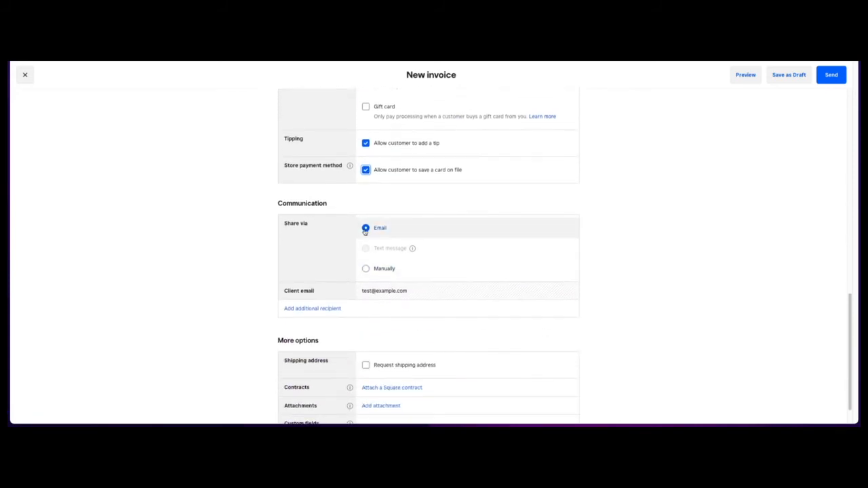
Set the invoice's communication option to be shared manually.
click(385, 268)
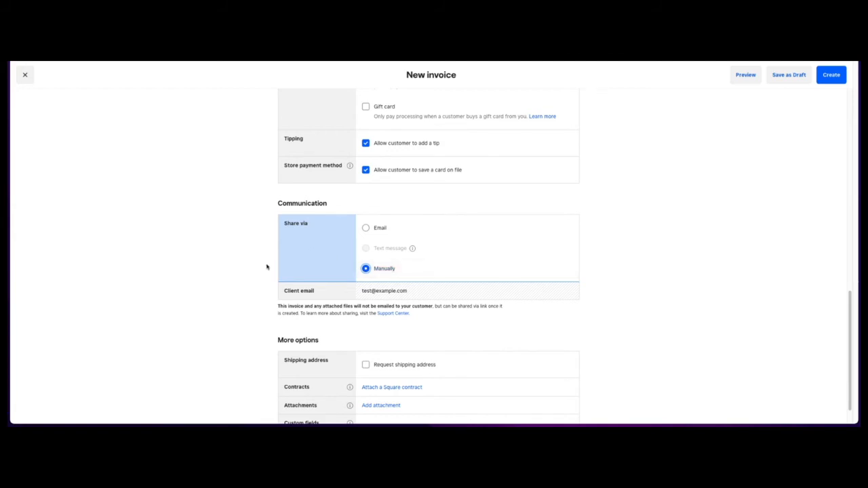
scroll(267, 267, up, 1)
scroll(357, 340, down, 2)
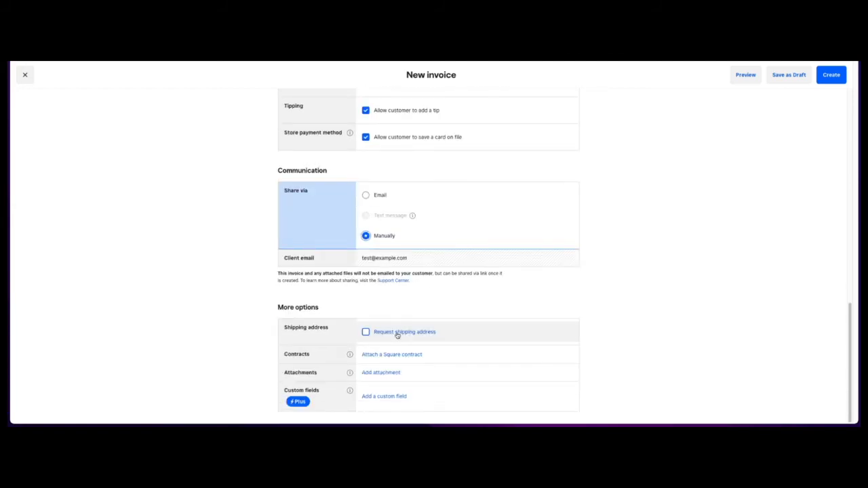
Check the shipping address request and the option to attach a Square contract, leaving both unset.
click(367, 333)
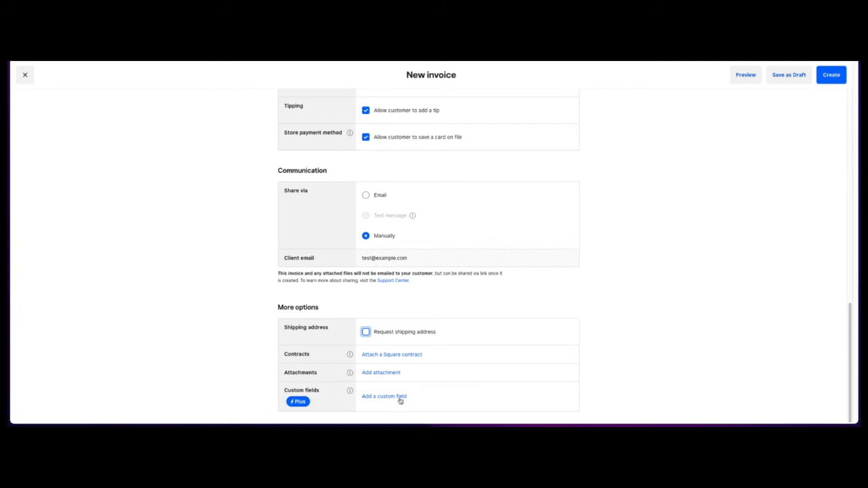
click(393, 355)
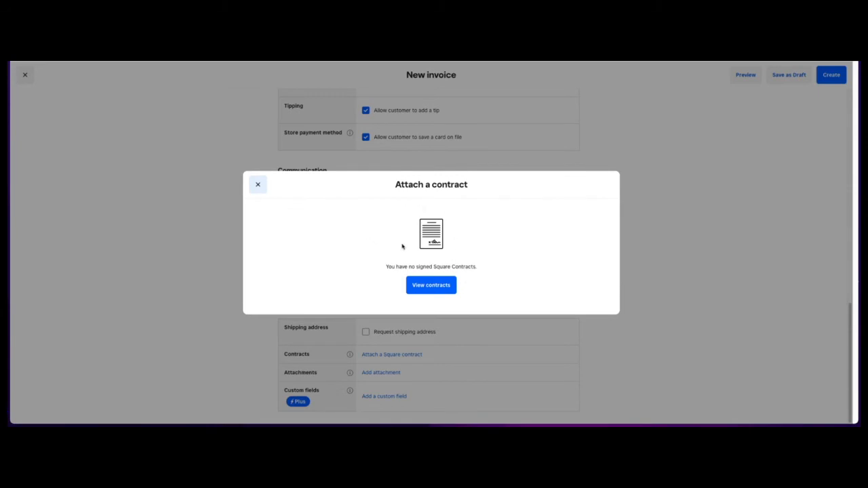
click(258, 185)
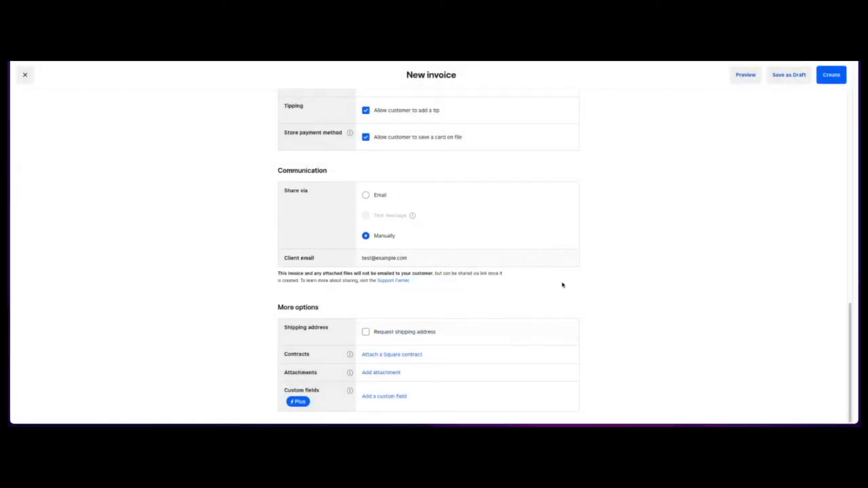
Try to create the invoice and start the payment setup it requires.
scroll(557, 295, up, 10)
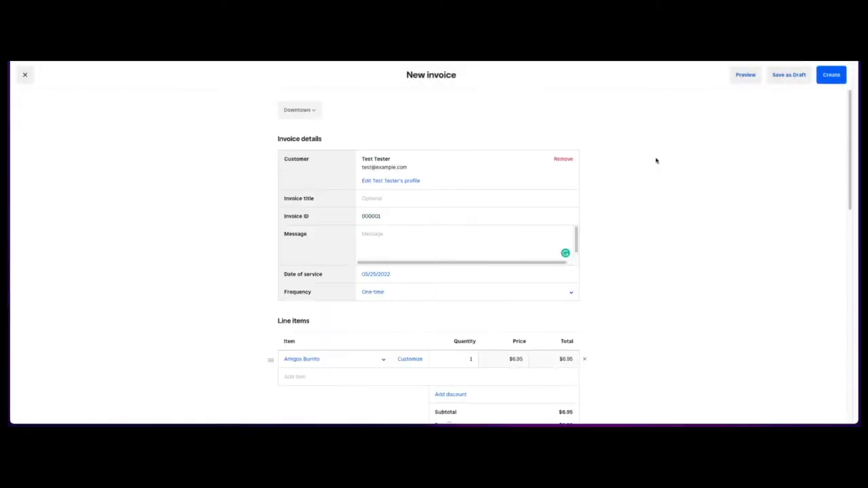
click(831, 75)
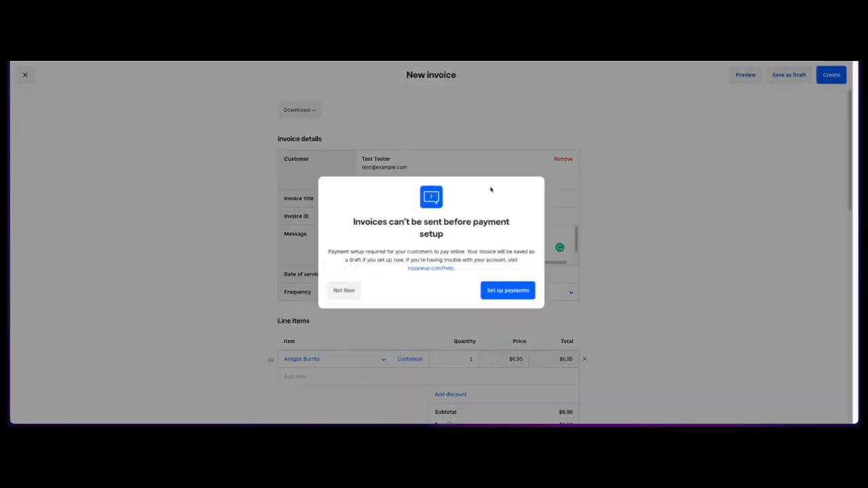
click(499, 292)
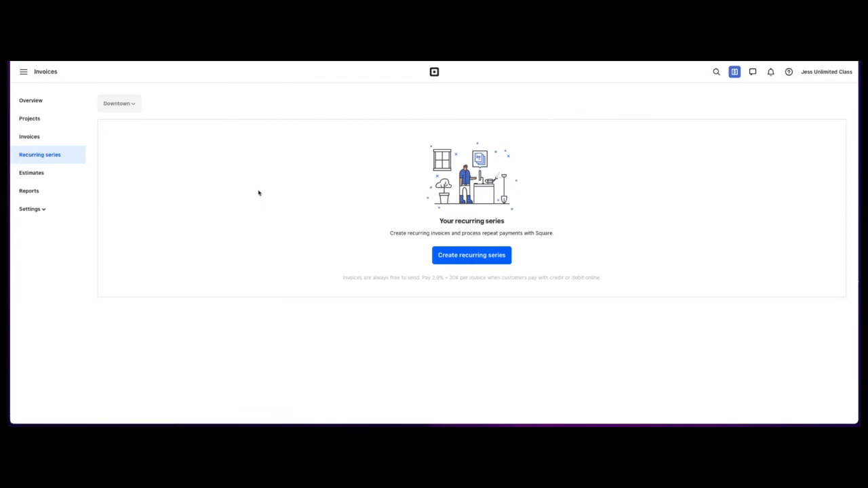
Start a new estimate, review its title, ID and message fields, and continue to its payment details and line items.
click(34, 175)
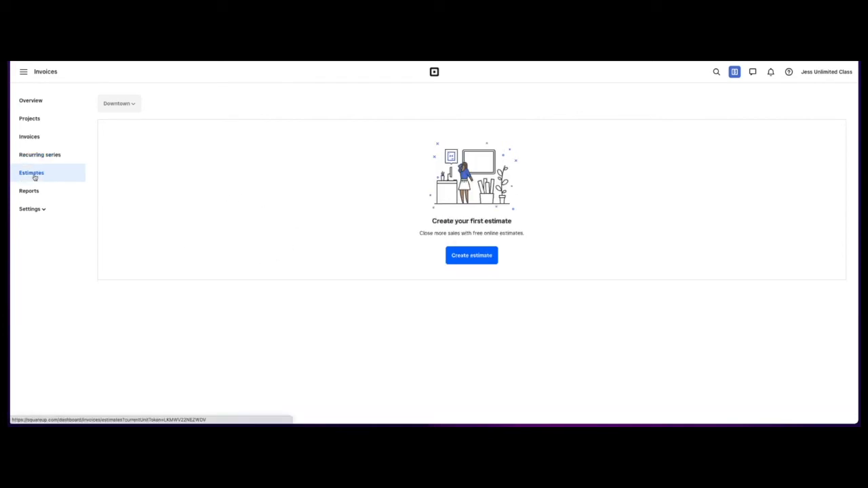
click(477, 256)
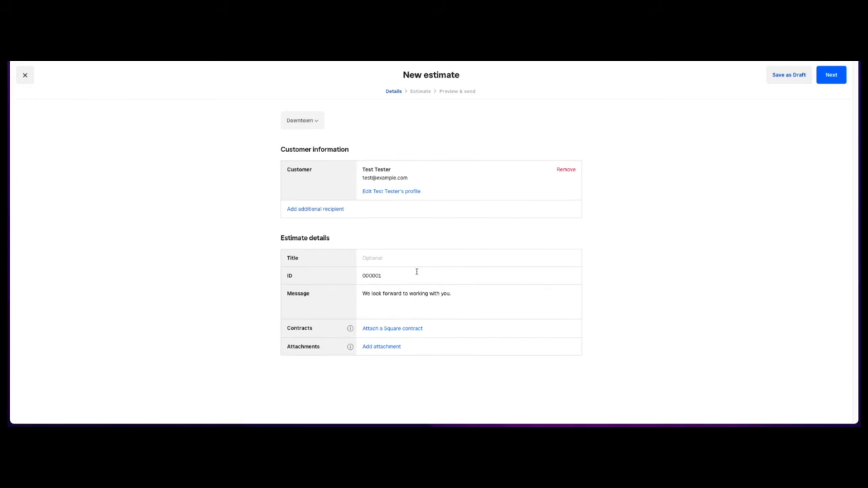
click(407, 257)
click(389, 276)
click(461, 308)
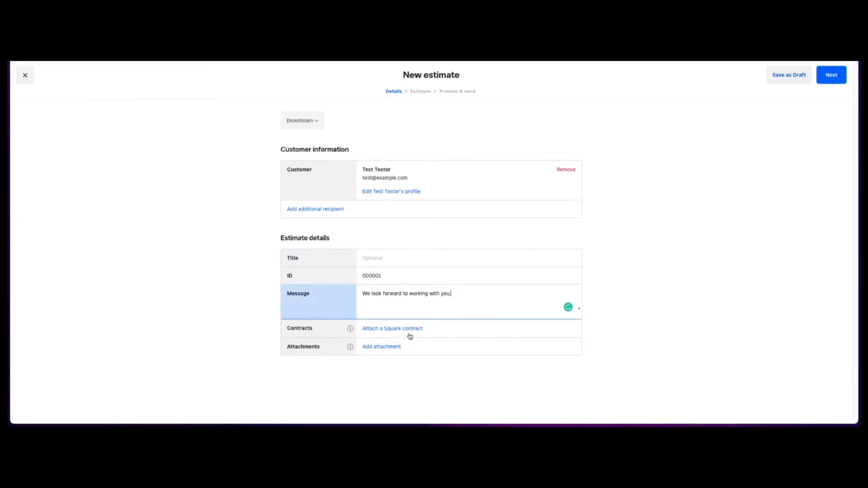
click(823, 80)
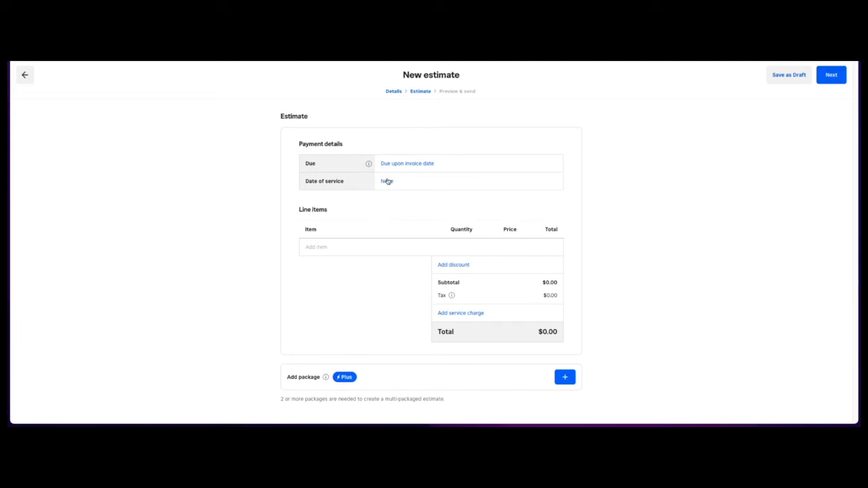
Review the estimate's line item entry, send date and expiry choices, and the automatic conversion to an invoice.
click(374, 250)
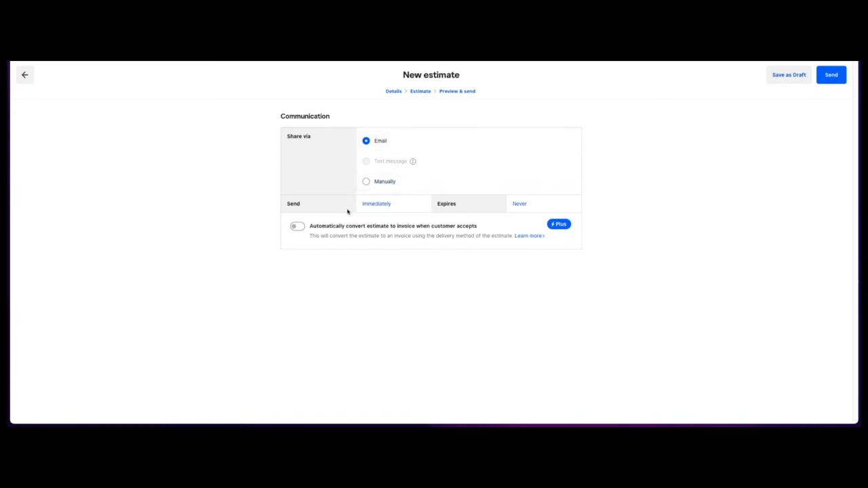
click(386, 208)
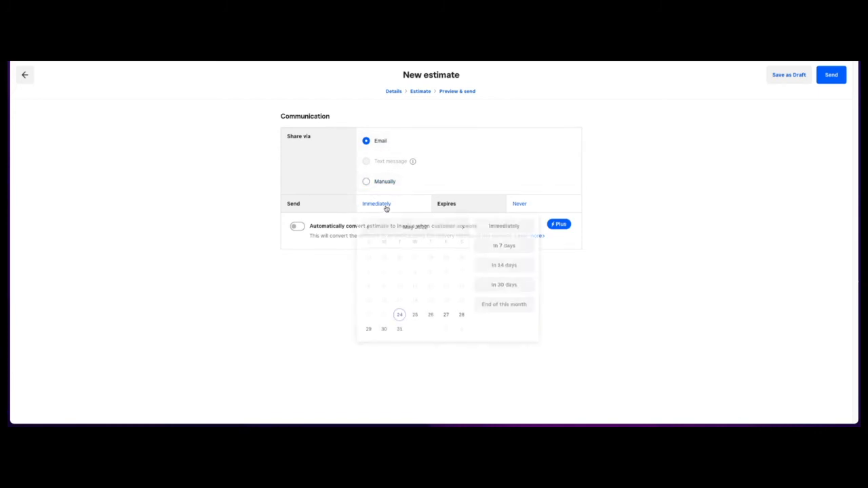
click(530, 206)
click(530, 206)
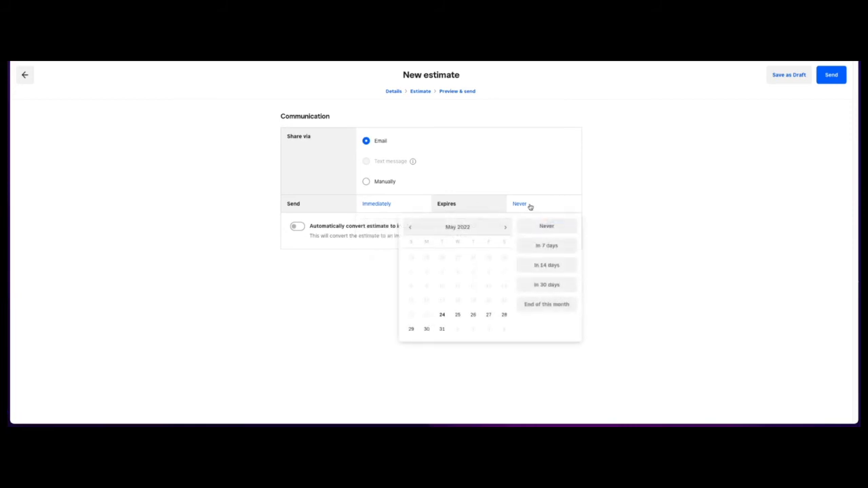
click(531, 206)
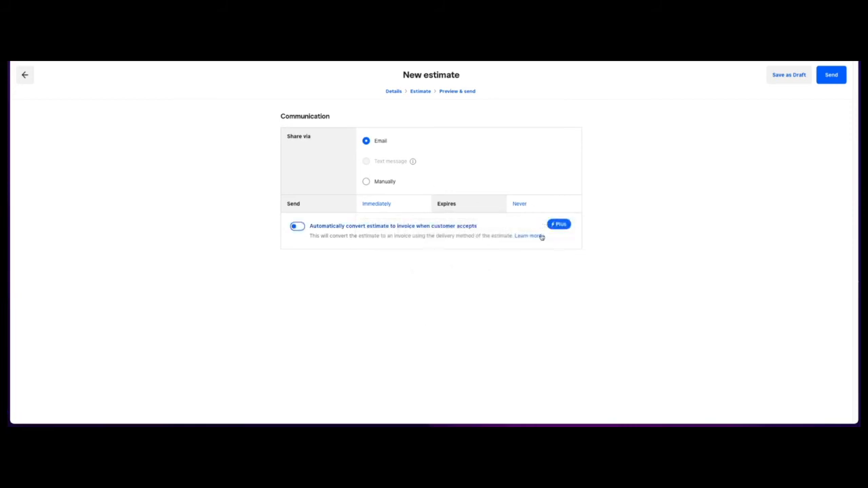
click(350, 235)
click(382, 231)
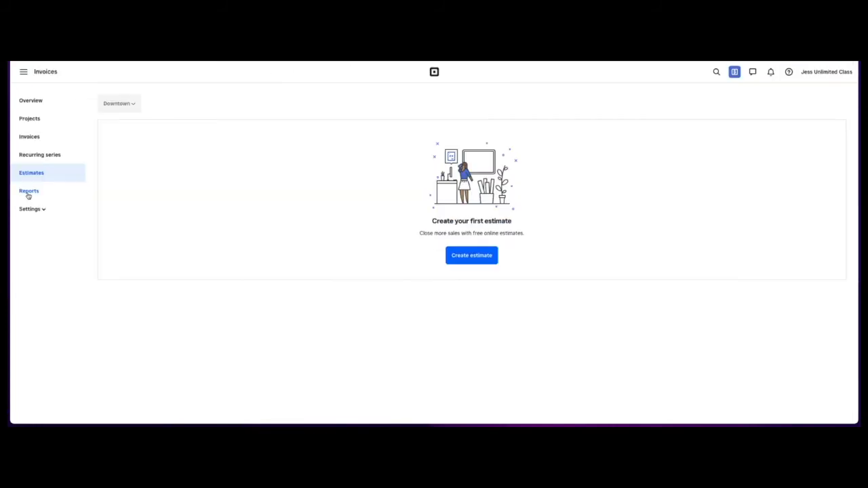
View the invoice reports and open the invoice settings to look at the available templates.
click(28, 193)
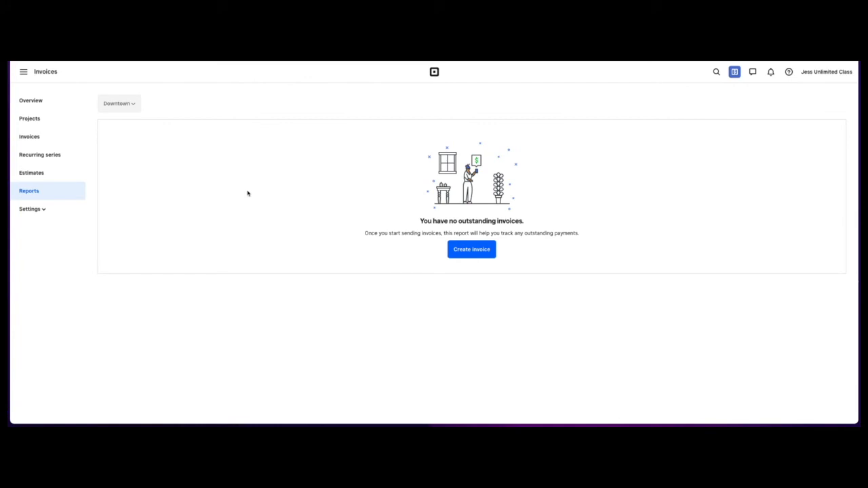
click(31, 212)
click(35, 230)
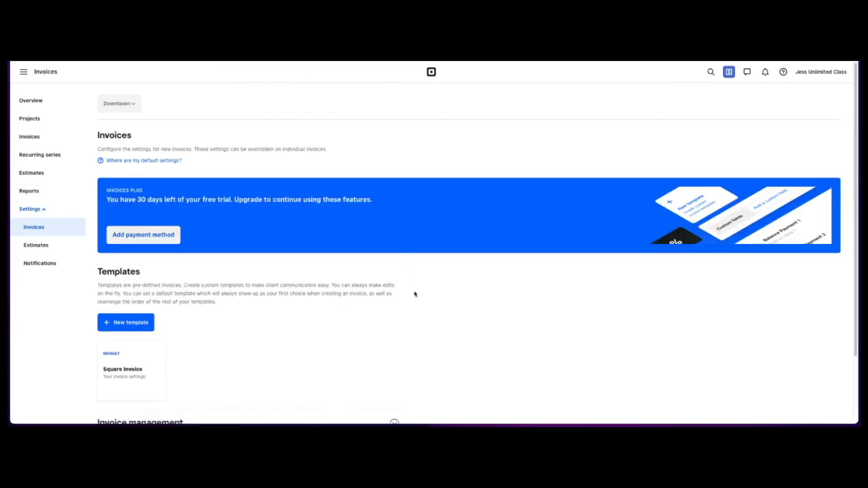
scroll(415, 293, down, 2)
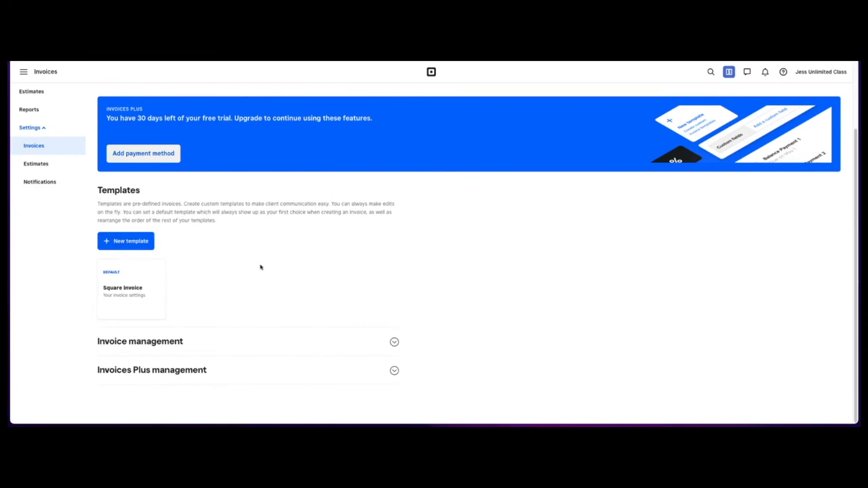
Open the default Square invoice template for editing, check its title and message fields, and keep Send set to Immediately.
click(137, 297)
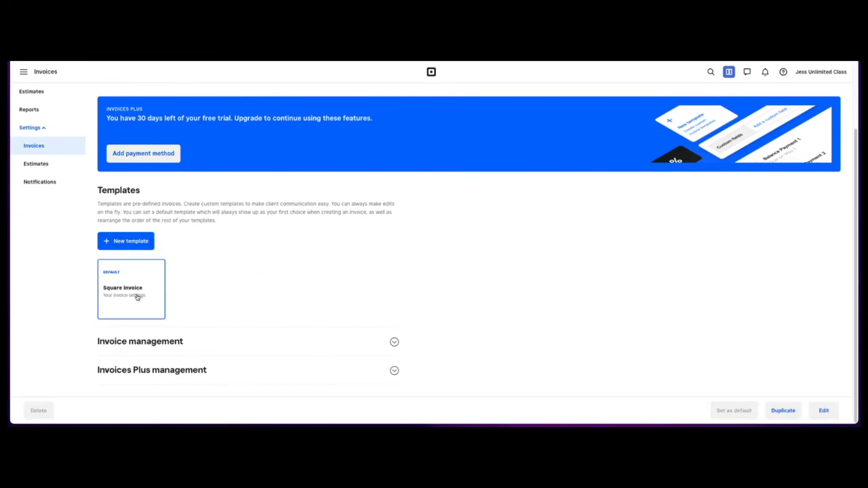
click(823, 412)
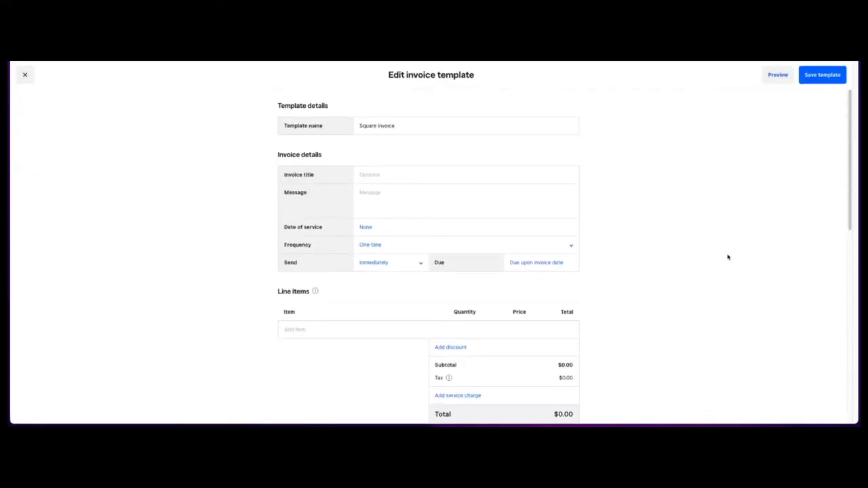
click(401, 172)
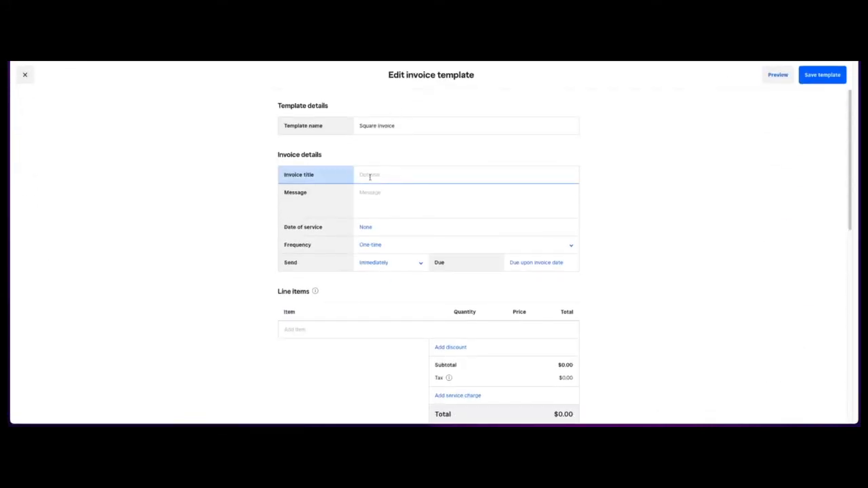
click(409, 205)
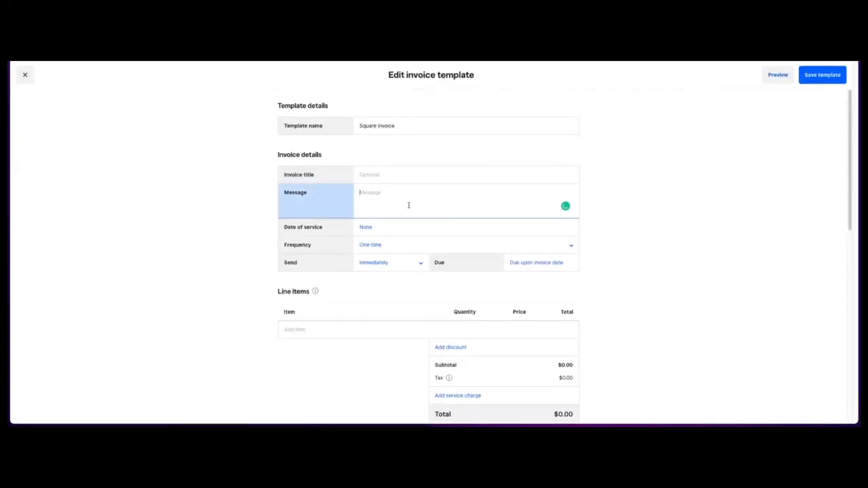
click(403, 262)
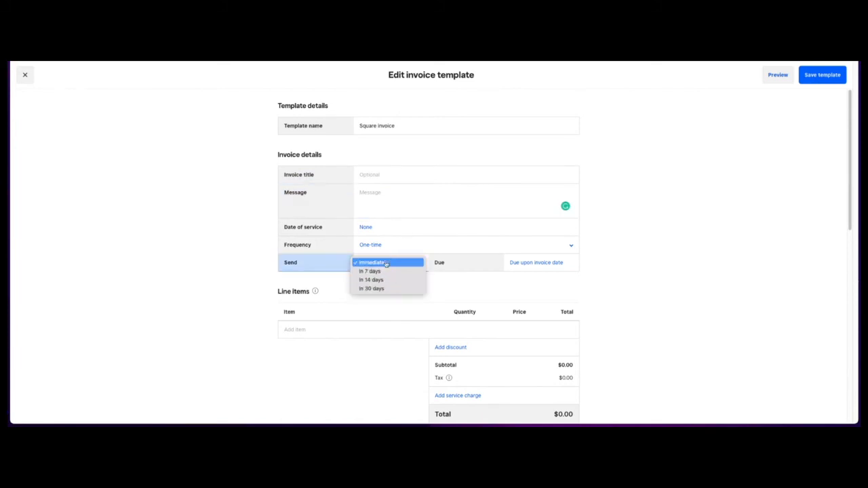
click(384, 264)
Allow customers to add a tip and save a card on file in the template, save it and close the editor.
scroll(407, 231, down, 4)
scroll(419, 212, up, 1)
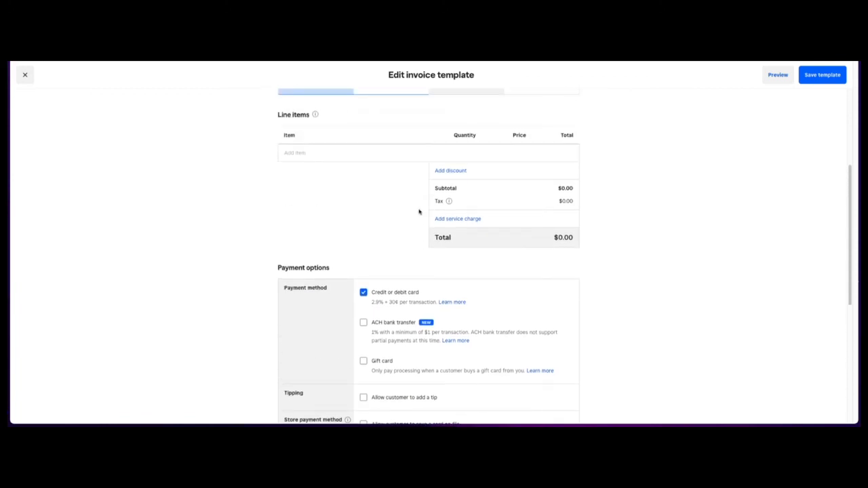
scroll(380, 329, down, 1)
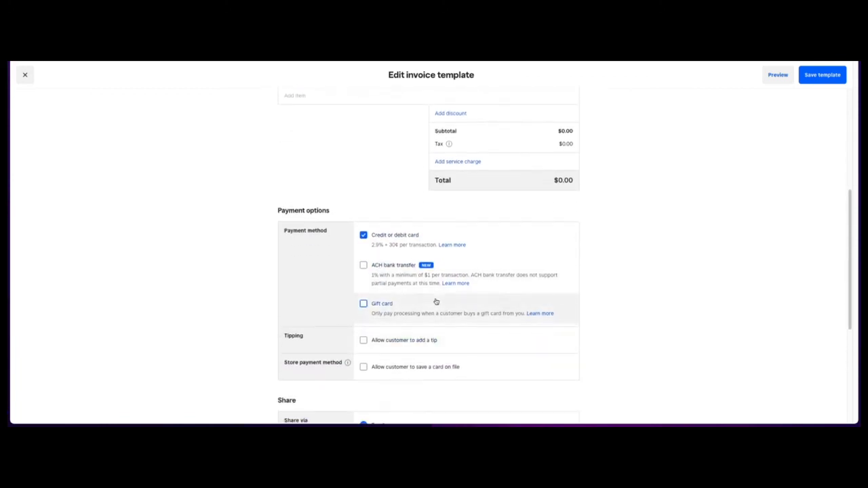
click(363, 340)
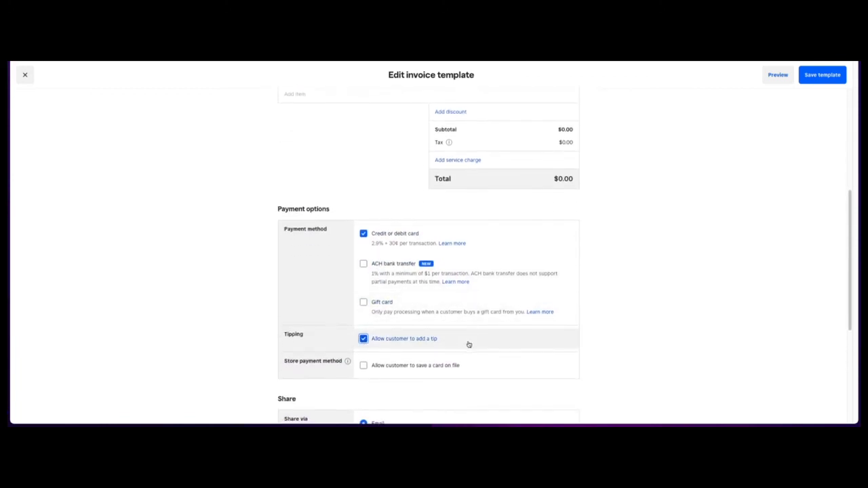
click(363, 366)
scroll(653, 332, down, 1)
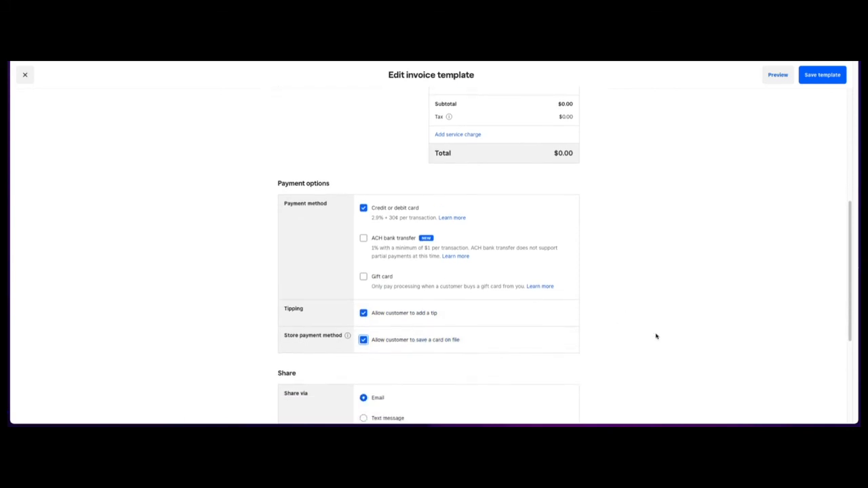
scroll(655, 336, down, 3)
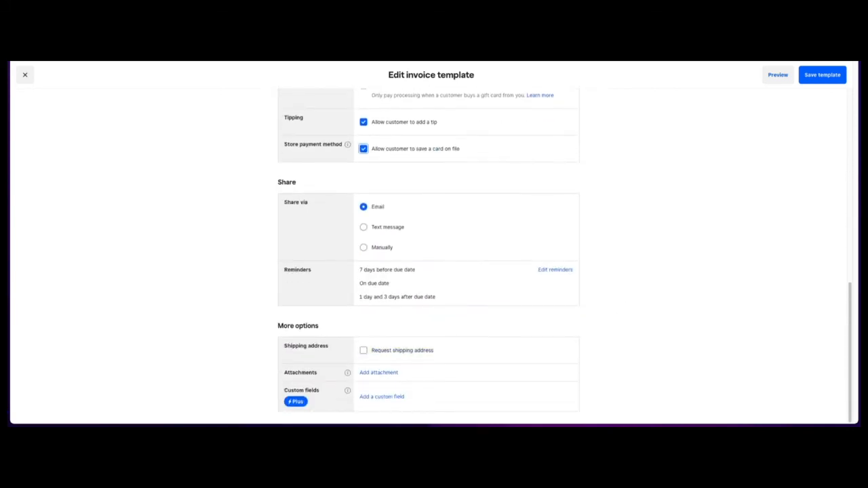
click(824, 75)
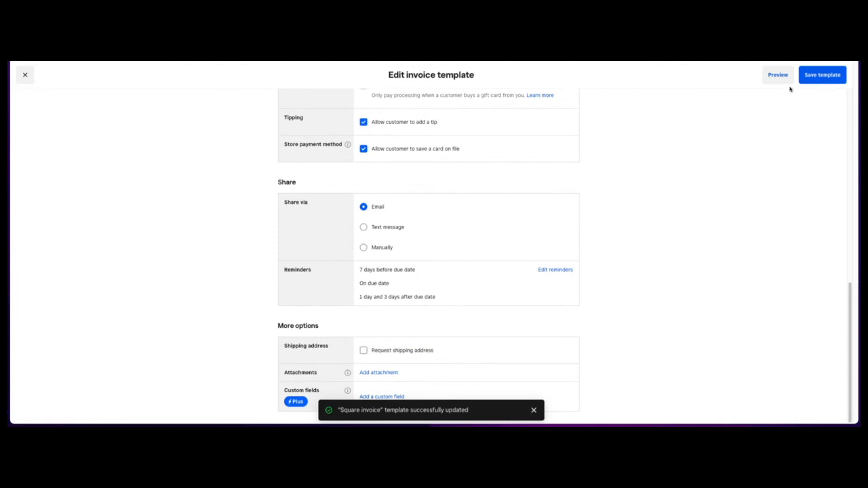
click(25, 75)
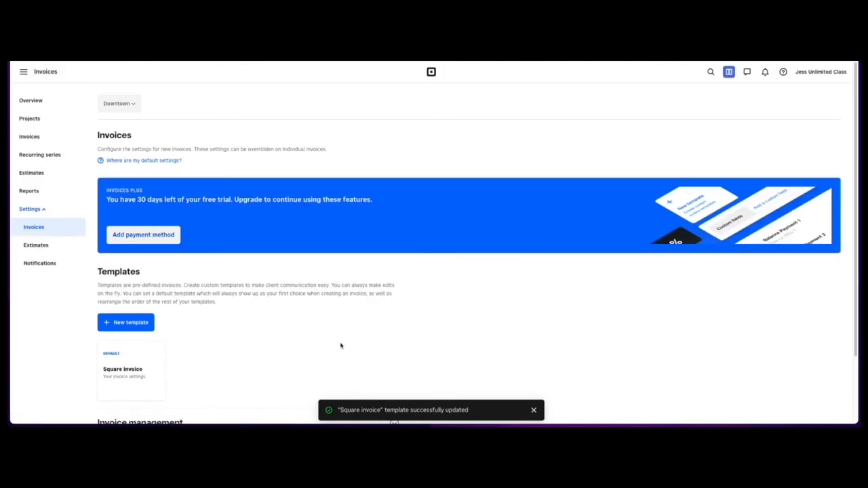
Expand the Invoice management and Invoices Plus management sections of the invoice settings to review their options.
scroll(249, 324, down, 1)
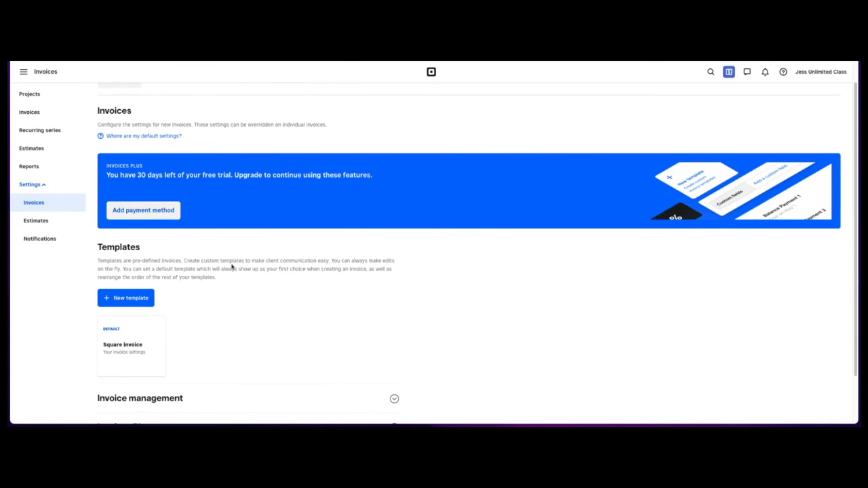
scroll(345, 264, down, 2)
click(395, 341)
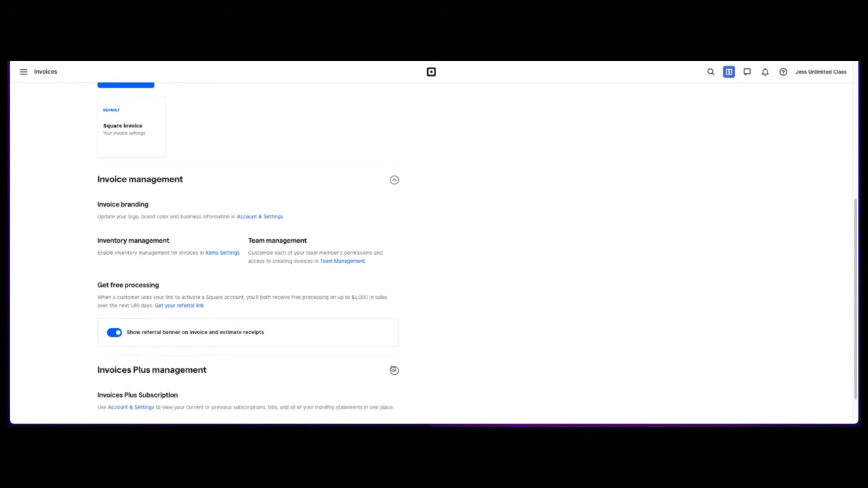
click(203, 371)
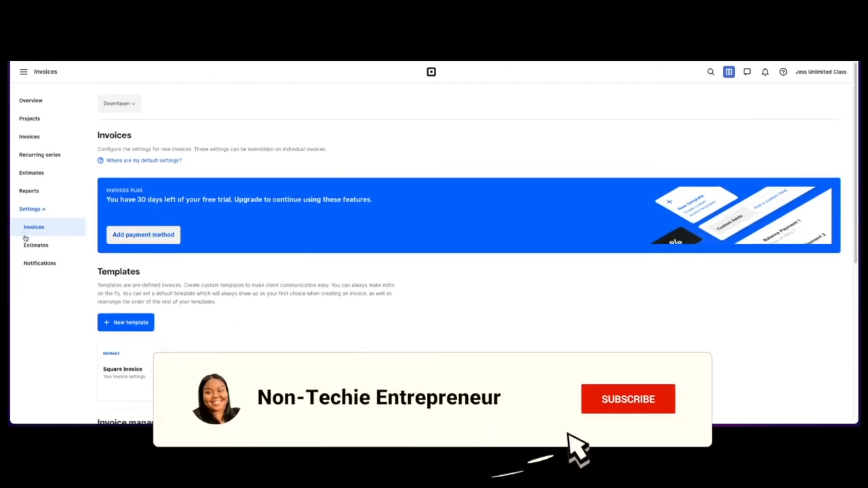
Open the estimate settings and review the defaults, keeping Send estimate by email, Send set to Immediately and Expires set to Never.
click(31, 246)
click(248, 176)
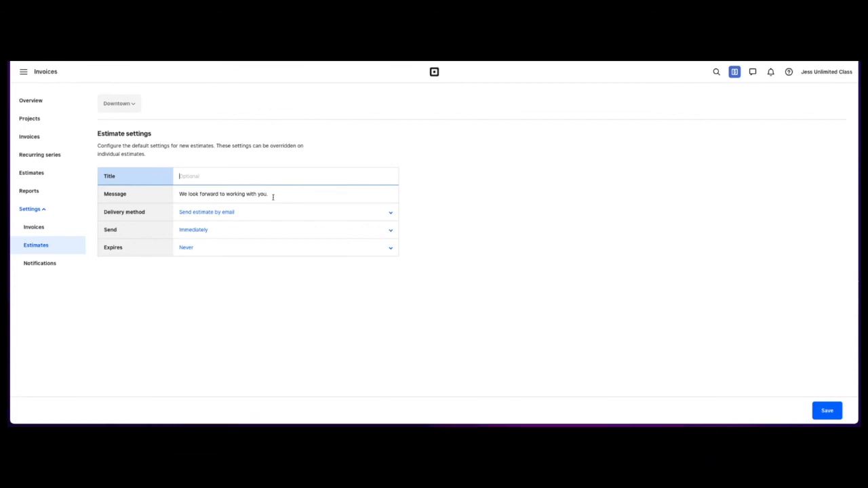
click(273, 197)
click(272, 216)
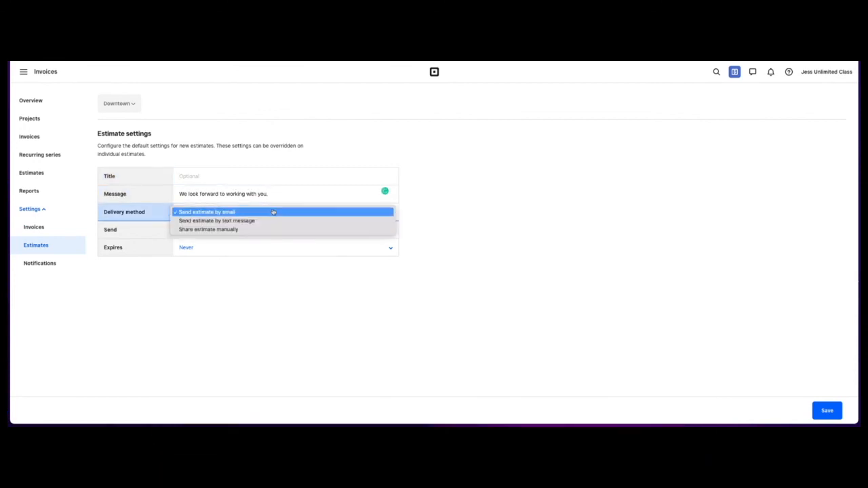
click(272, 212)
click(232, 230)
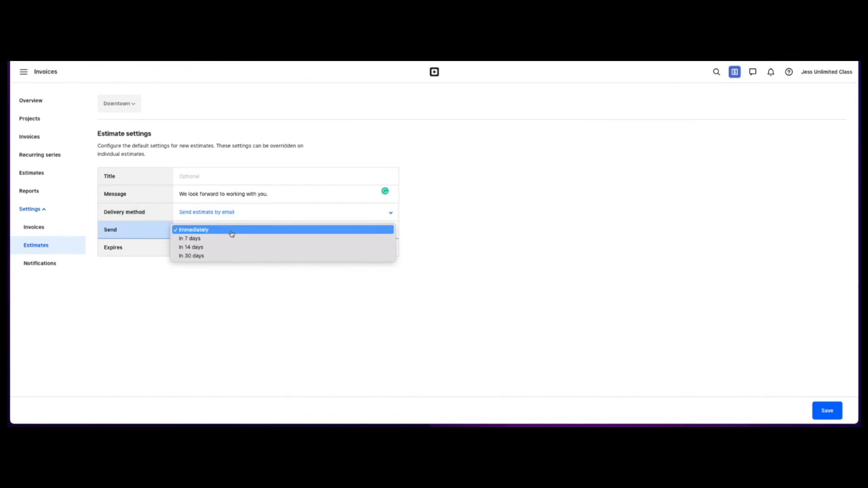
click(231, 231)
click(219, 248)
click(220, 248)
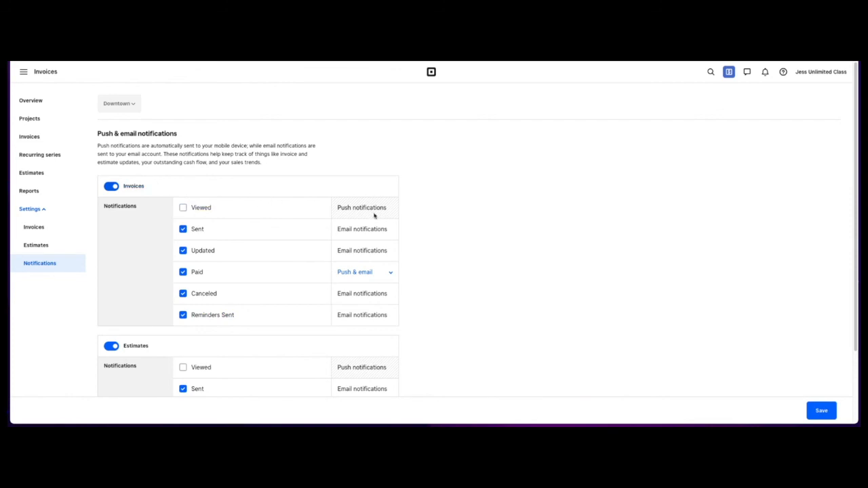
In the notification settings, turn on the Viewed notification for invoices and keep Paid set to Push & email.
click(183, 208)
click(383, 274)
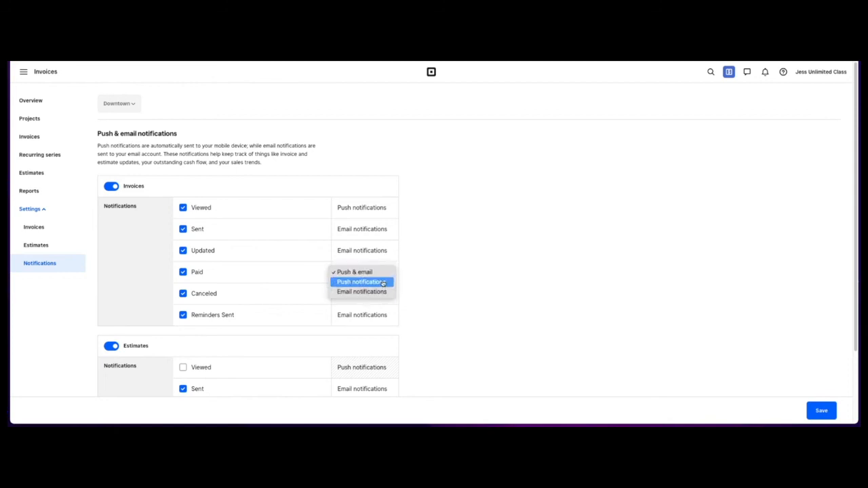
click(430, 280)
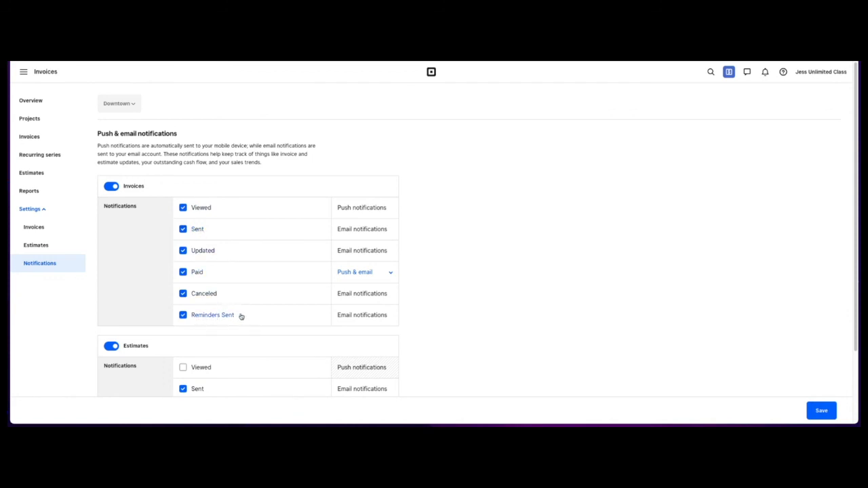
Turn on the Viewed notification for estimates in the Downtown location's notification settings.
scroll(278, 318, down, 2)
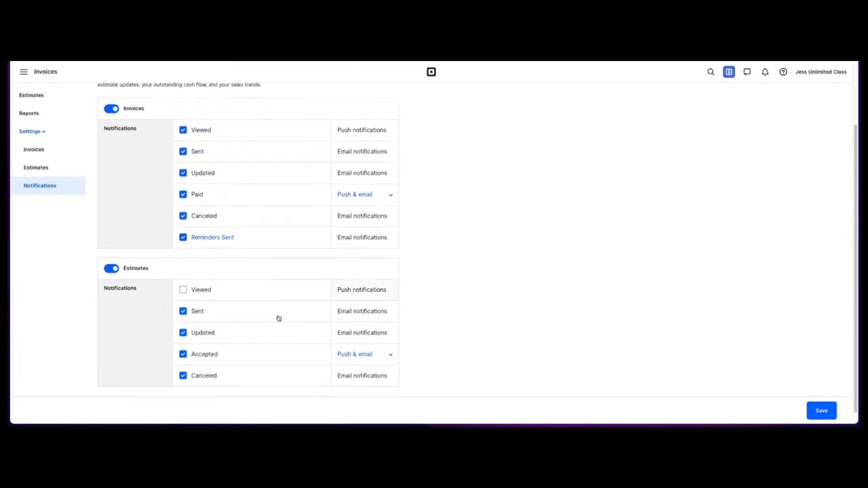
click(183, 279)
click(183, 279)
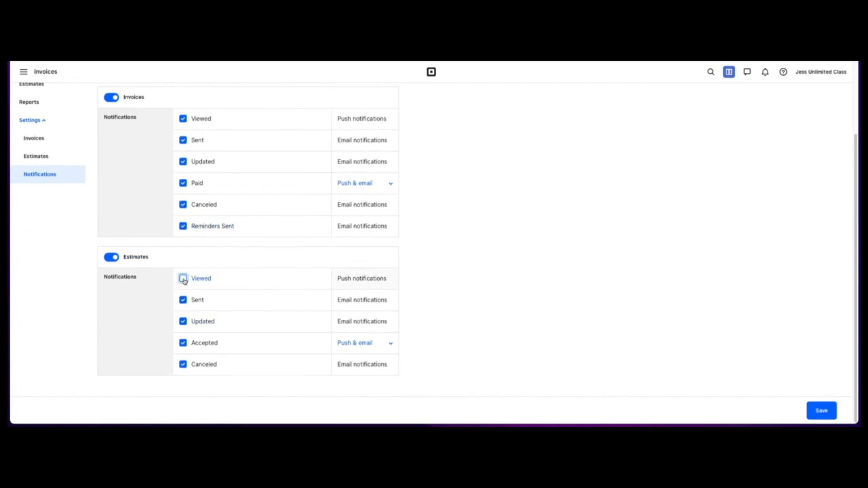
click(183, 279)
scroll(456, 308, up, 1)
scroll(456, 308, up, 3)
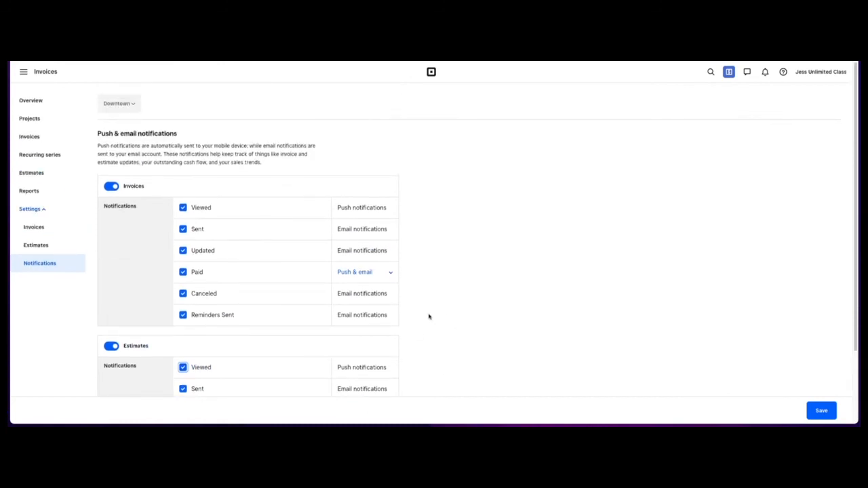
Switch the notification settings to the East Side location, discarding the unsaved changes, and look through its invoice and estimate notifications.
click(124, 110)
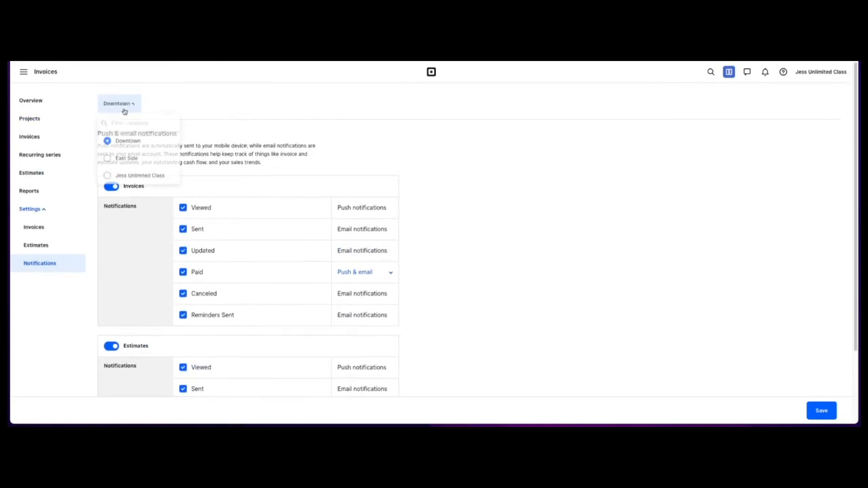
click(126, 158)
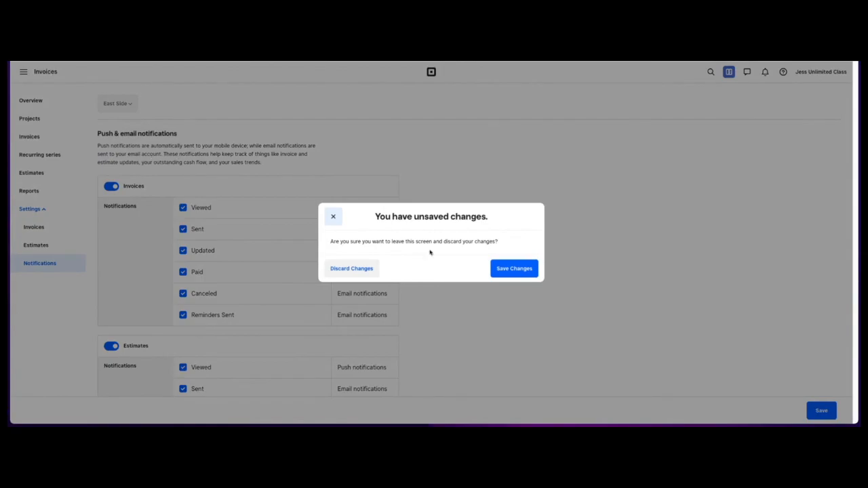
click(359, 270)
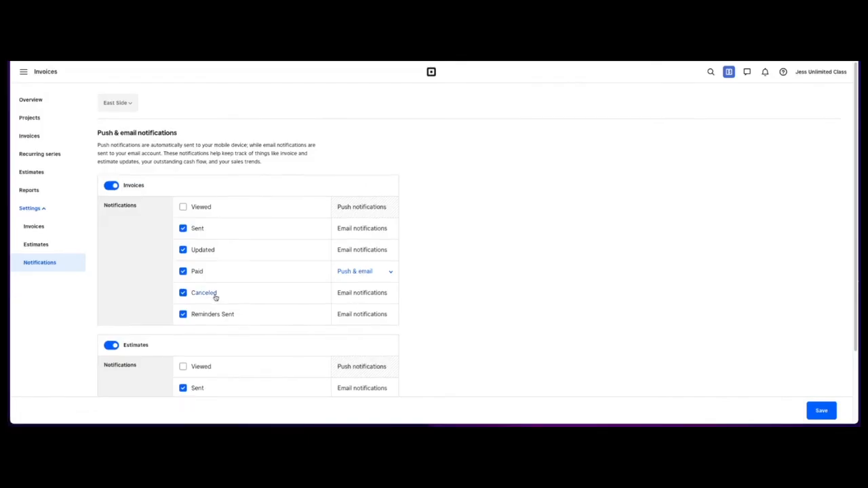
scroll(219, 296, down, 2)
scroll(220, 296, up, 3)
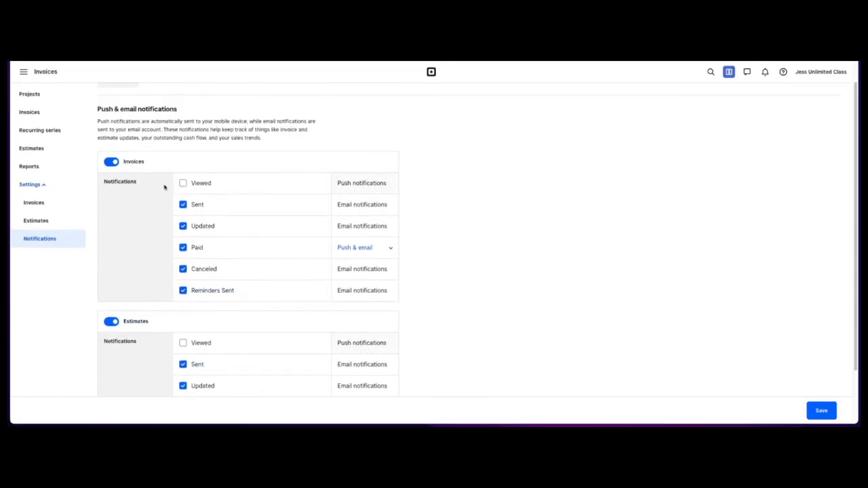